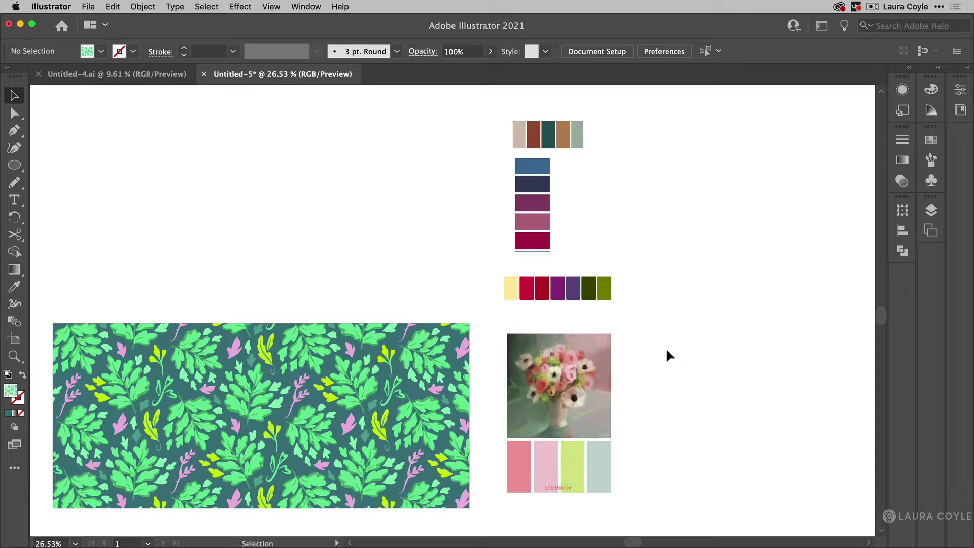
click(378, 414)
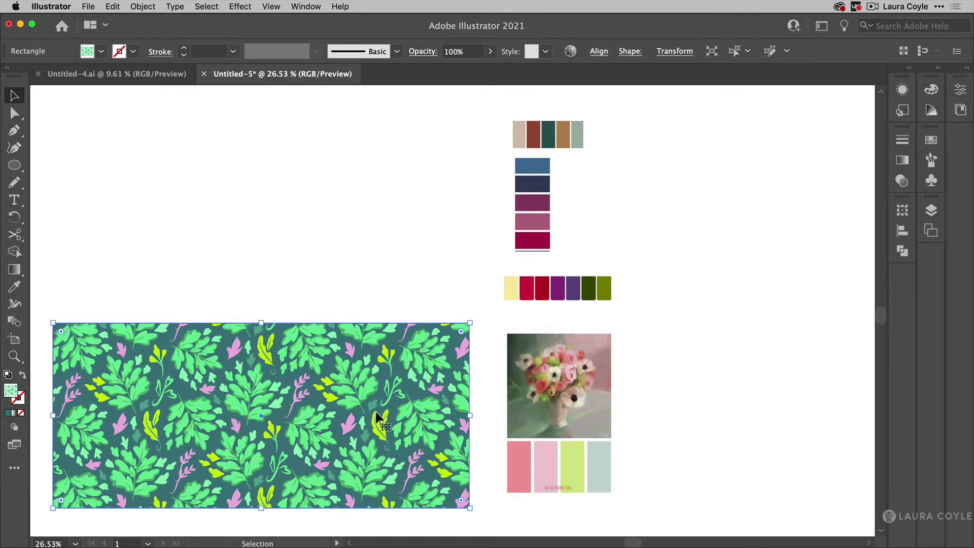
click(572, 138)
click(541, 203)
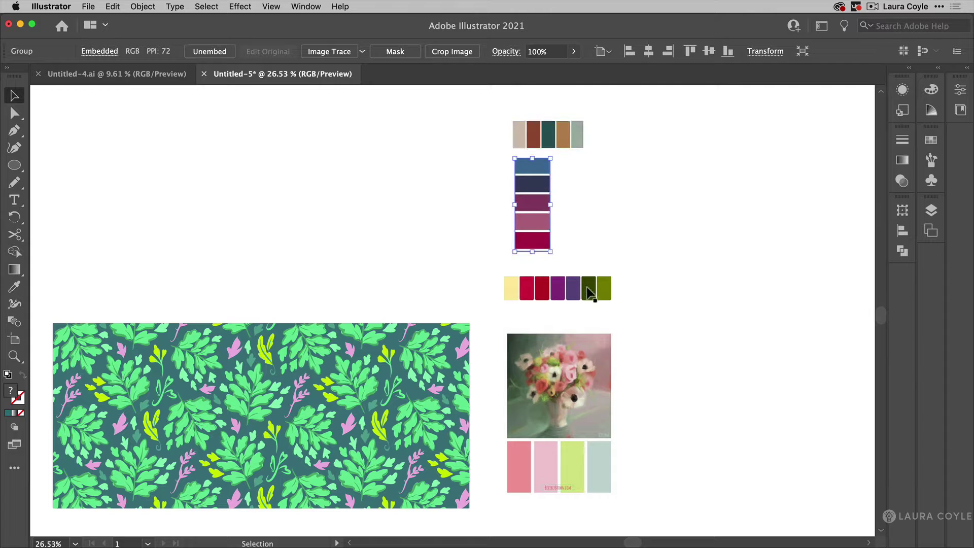
click(588, 293)
click(591, 340)
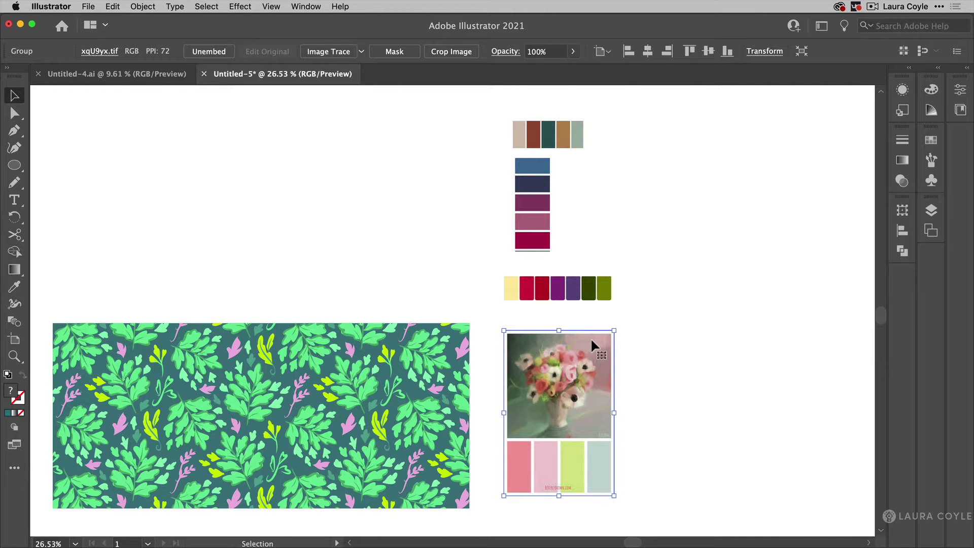
Duplicate the leaf pattern rectangle directly above the original and open the Recolor Artwork options for the copy.
click(384, 384)
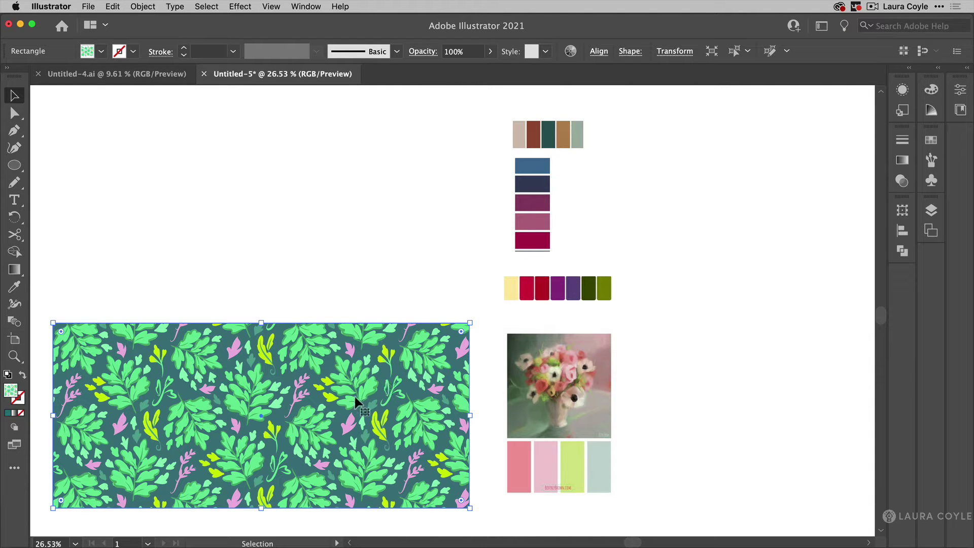
drag(355, 405, 385, 202)
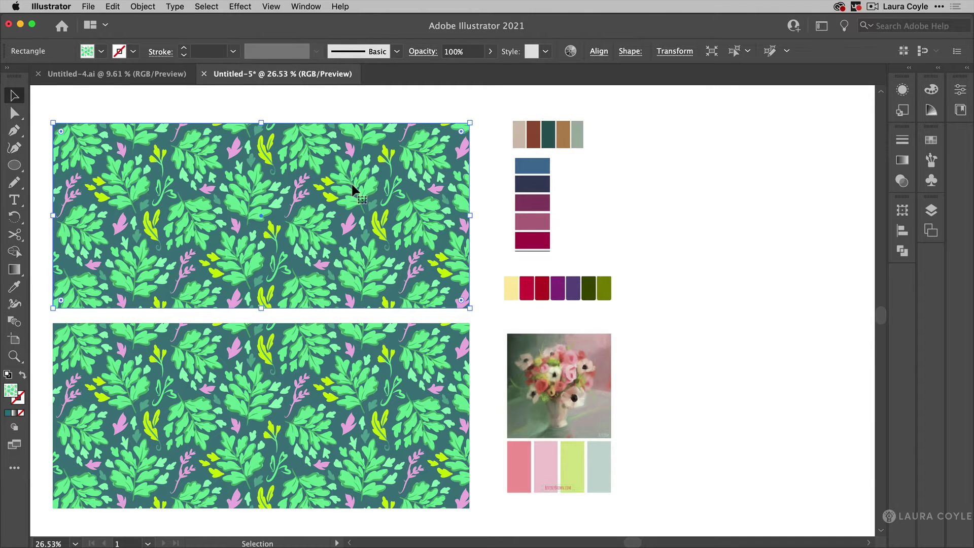
click(570, 51)
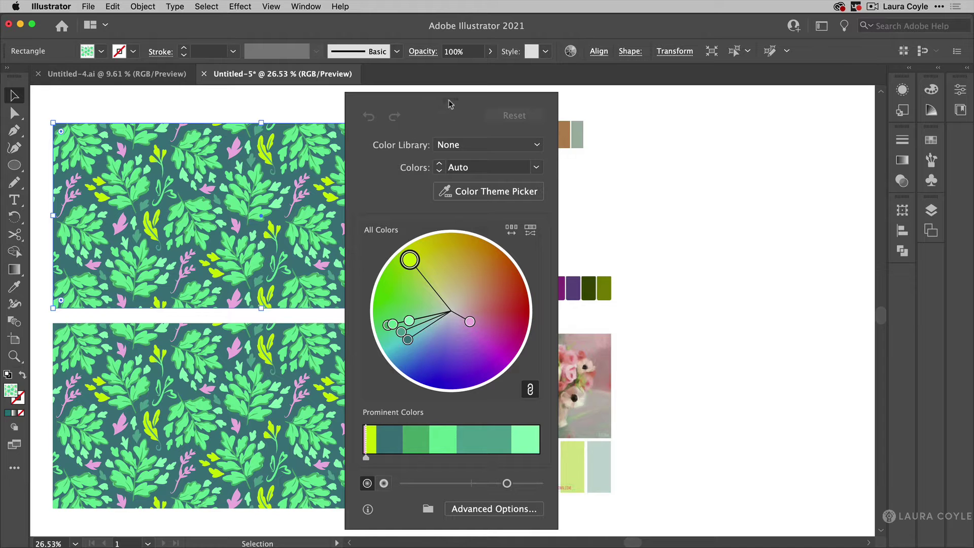
drag(446, 101, 562, 105)
drag(493, 102, 743, 98)
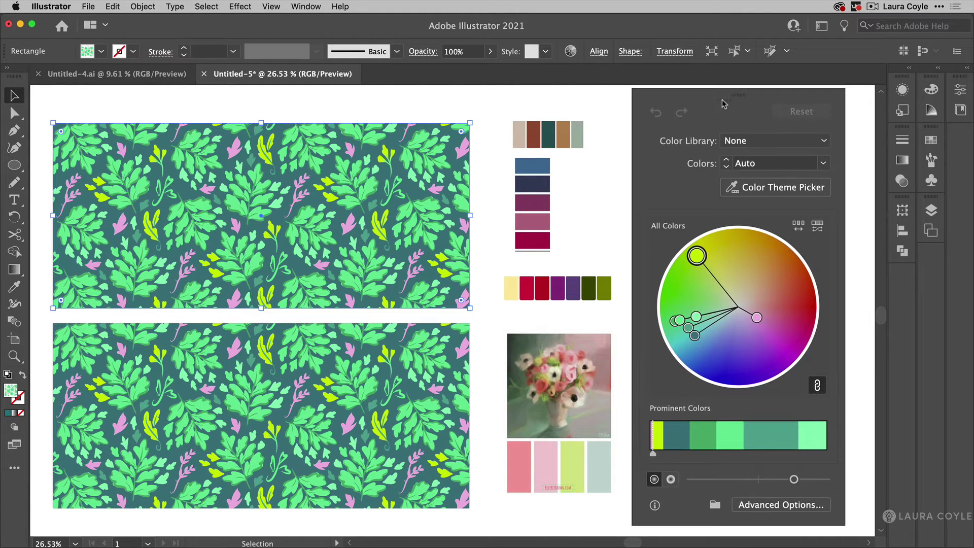
Try the different palette images on the copied pattern with the Color Theme Picker, finishing on the beige, rust, dark teal and tan palette.
click(819, 189)
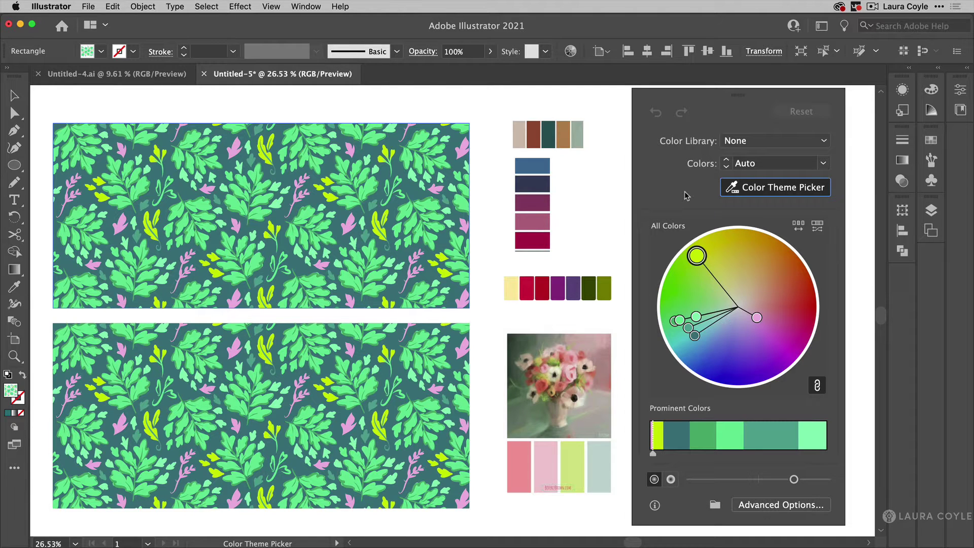
click(567, 128)
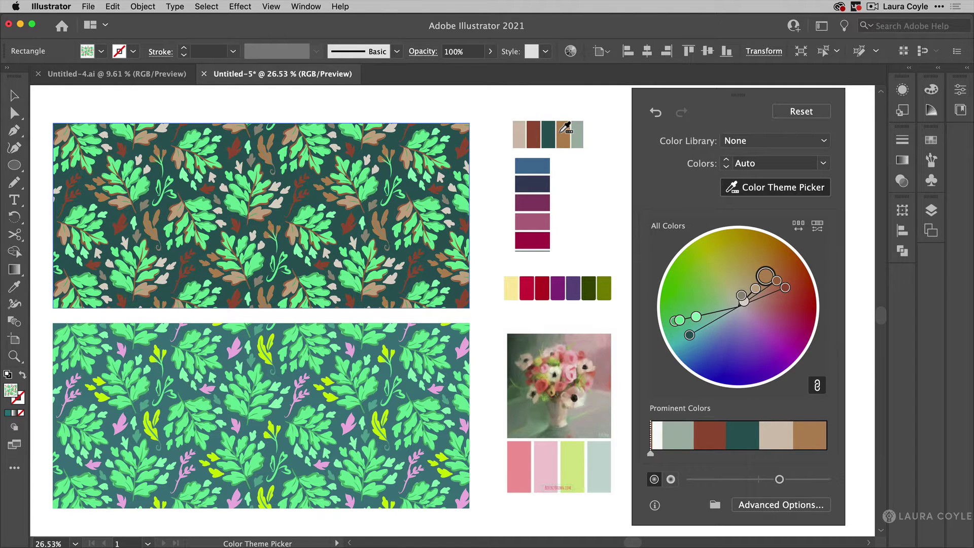
click(539, 170)
click(571, 288)
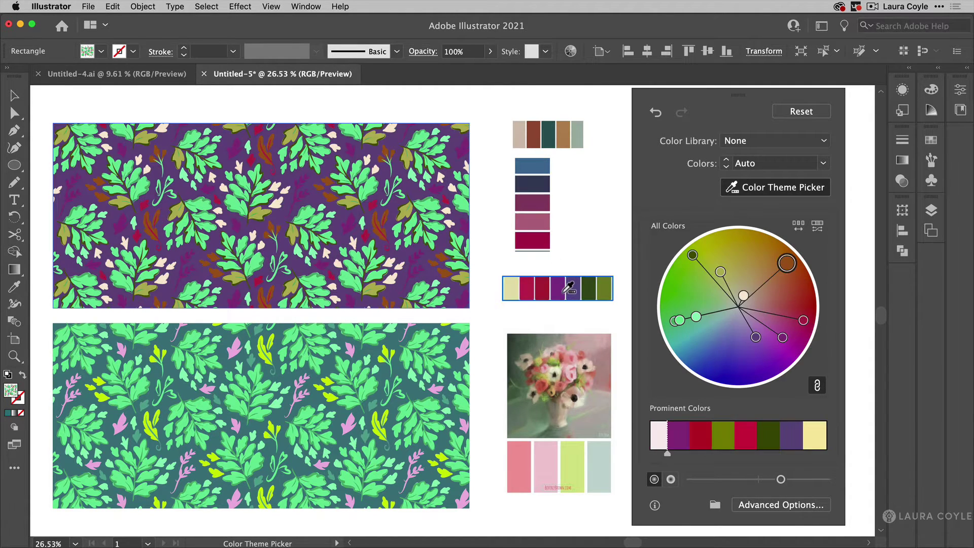
click(574, 457)
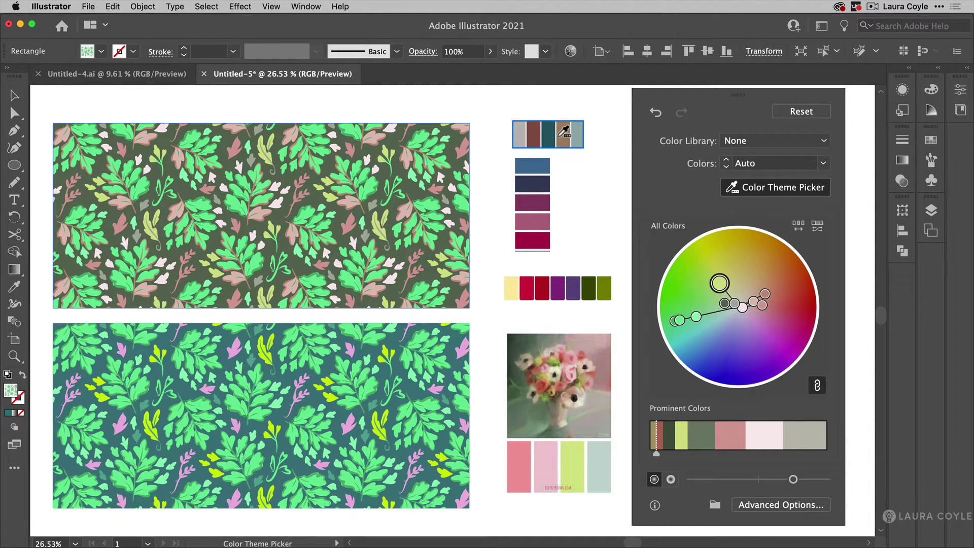
click(564, 132)
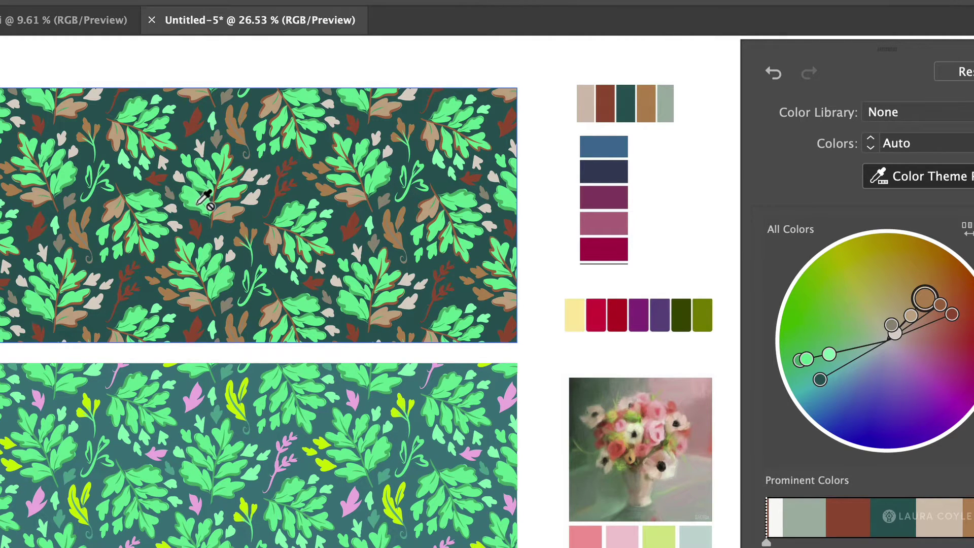
Select the original green leaf pattern rectangle and expand the docked panels to show its pattern swatch.
click(152, 401)
drag(135, 291, 346, 228)
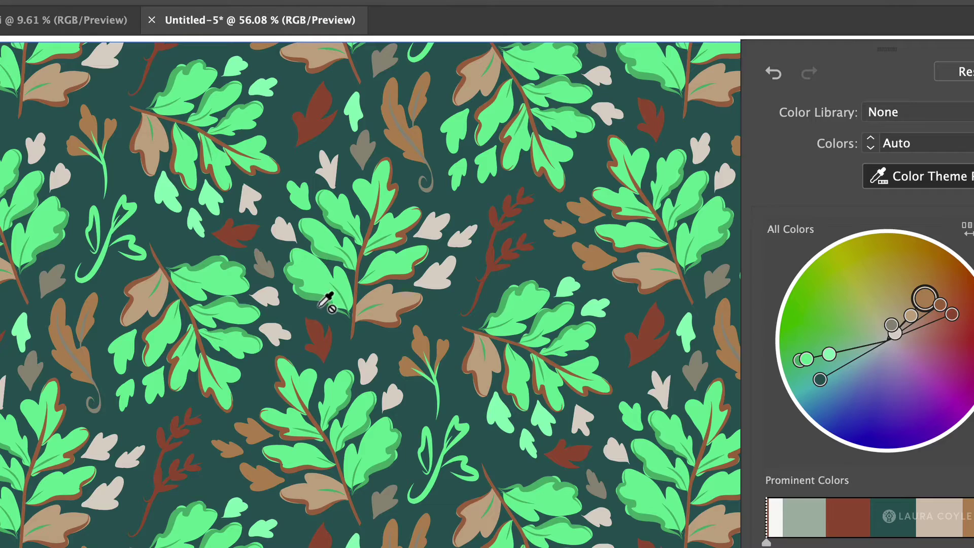
scroll(393, 405, down, 2)
scroll(393, 406, down, 10)
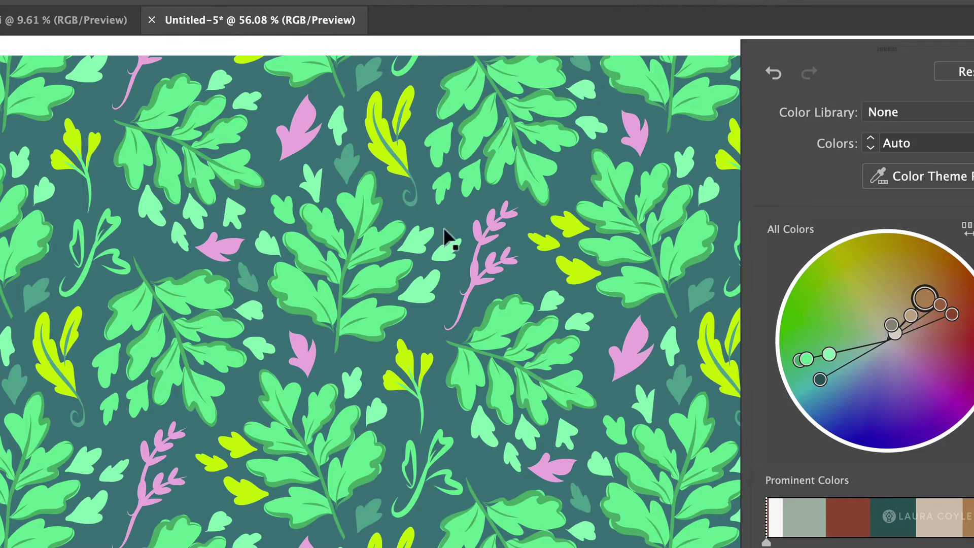
click(307, 374)
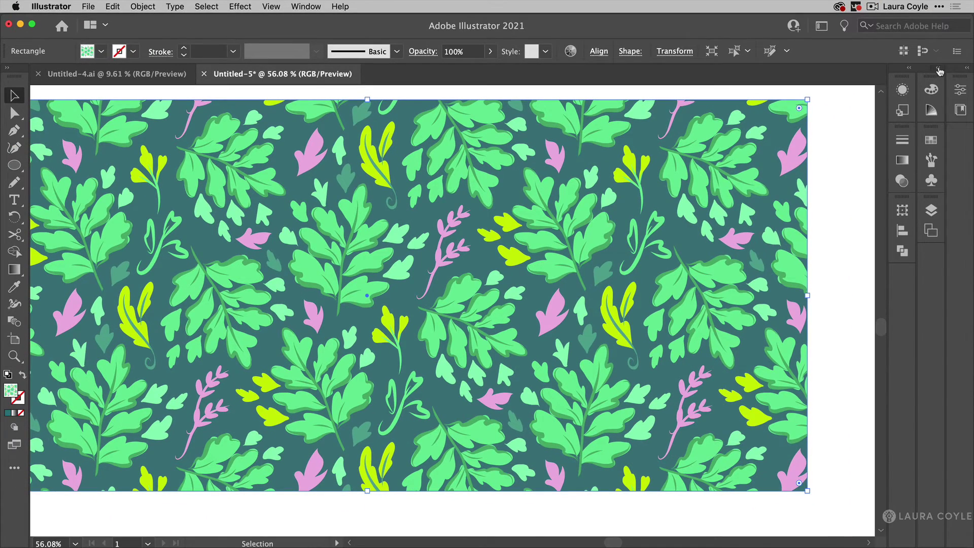
click(939, 68)
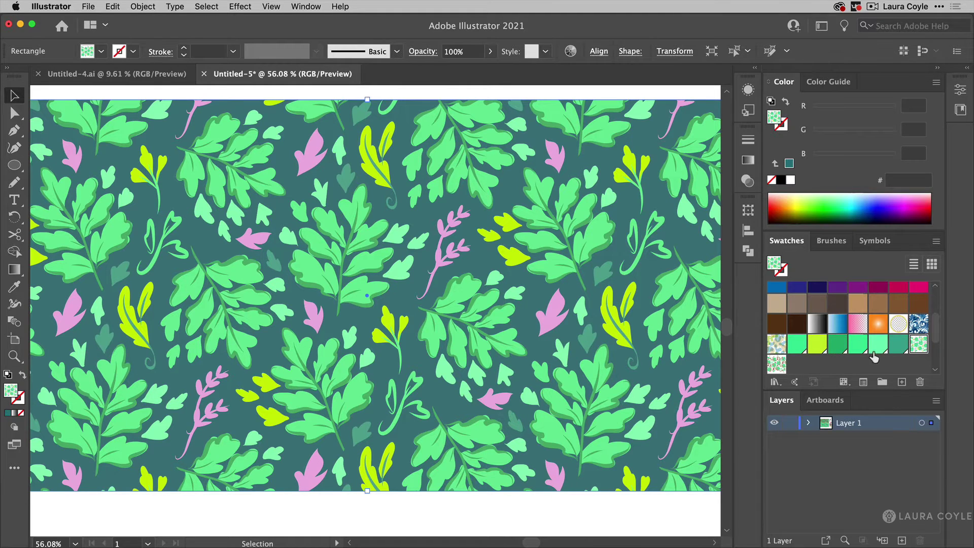
drag(874, 356, 603, 69)
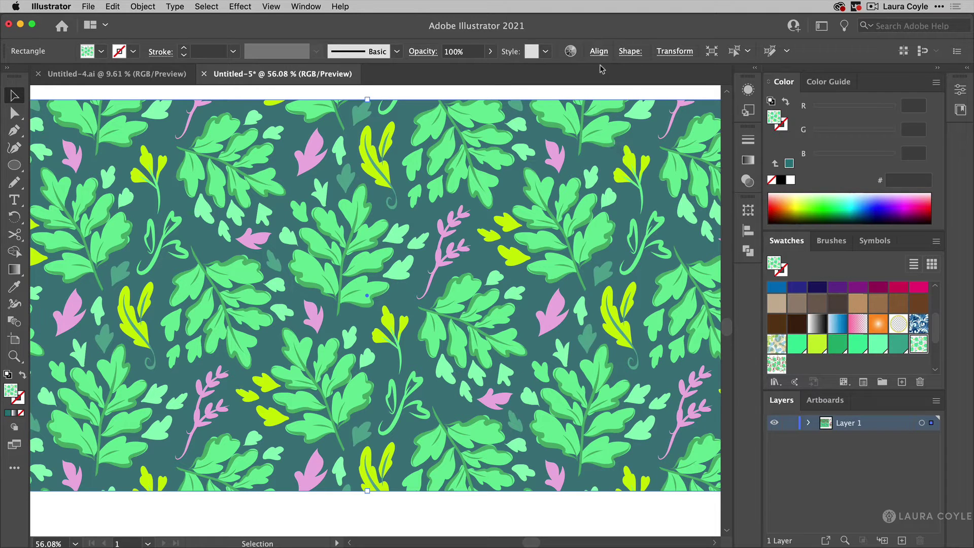
Examine the full list of current colors for the original pattern in the advanced recolor options, and close the dialog without changing any color.
click(570, 52)
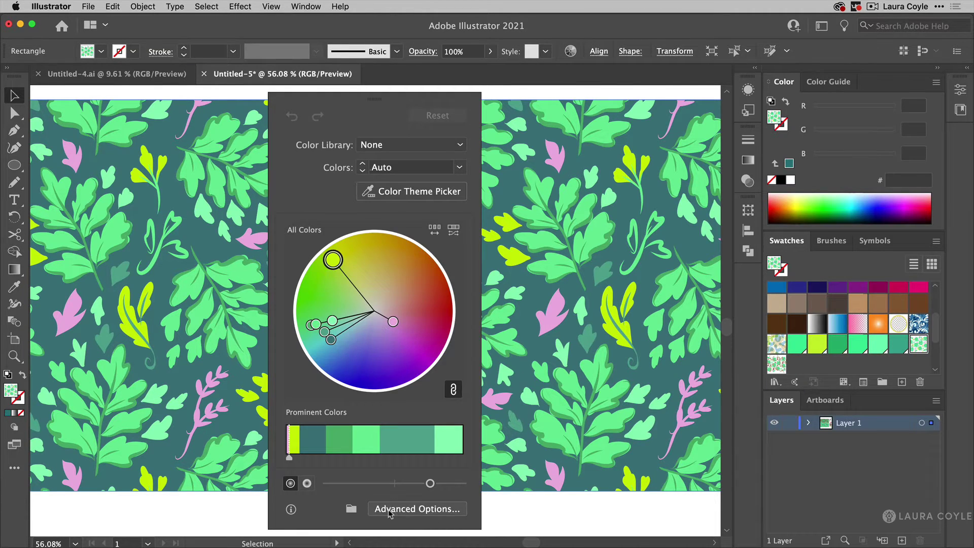
click(423, 508)
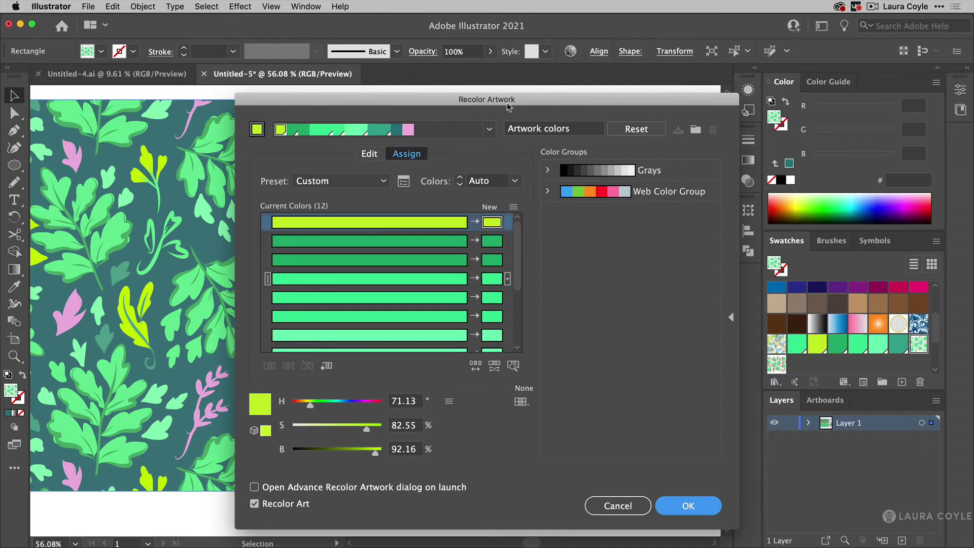
drag(508, 107, 649, 91)
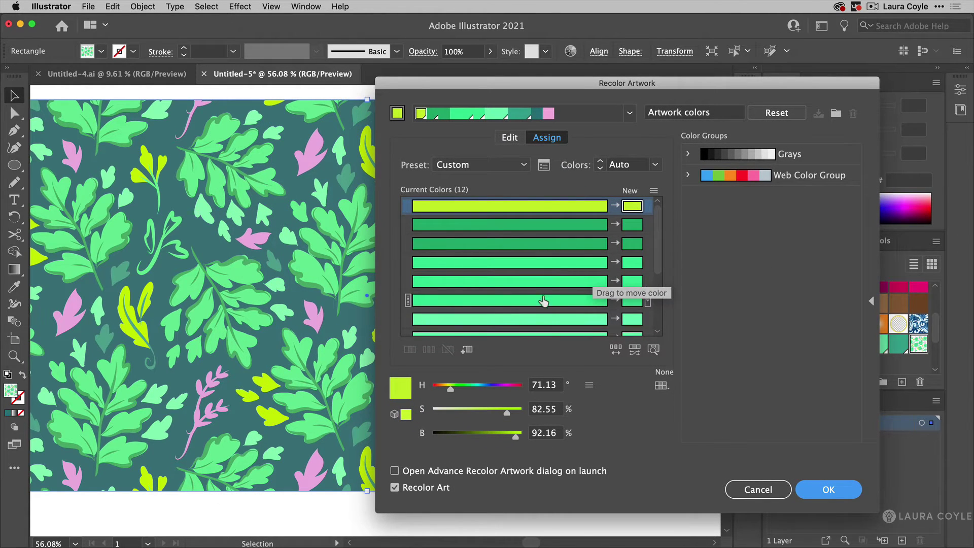
drag(655, 261, 663, 309)
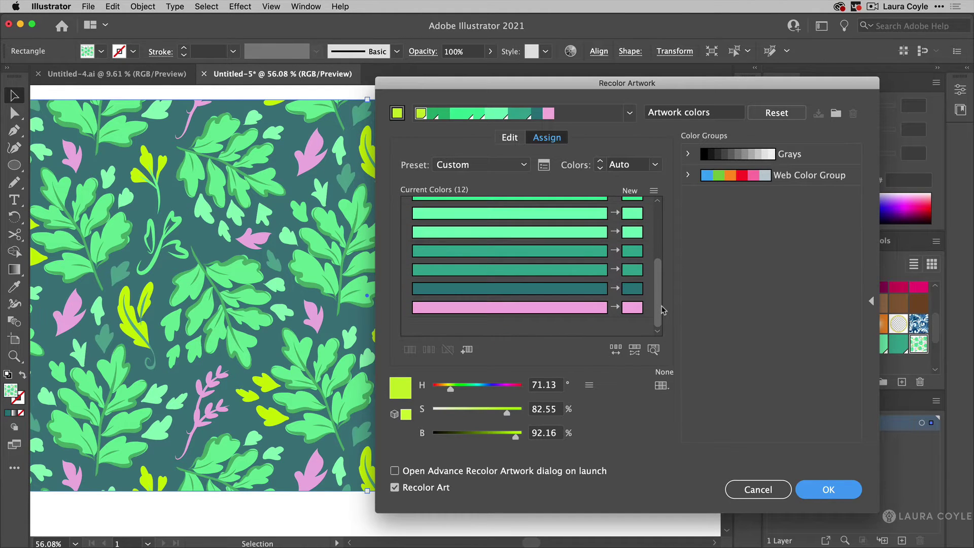
key(Return)
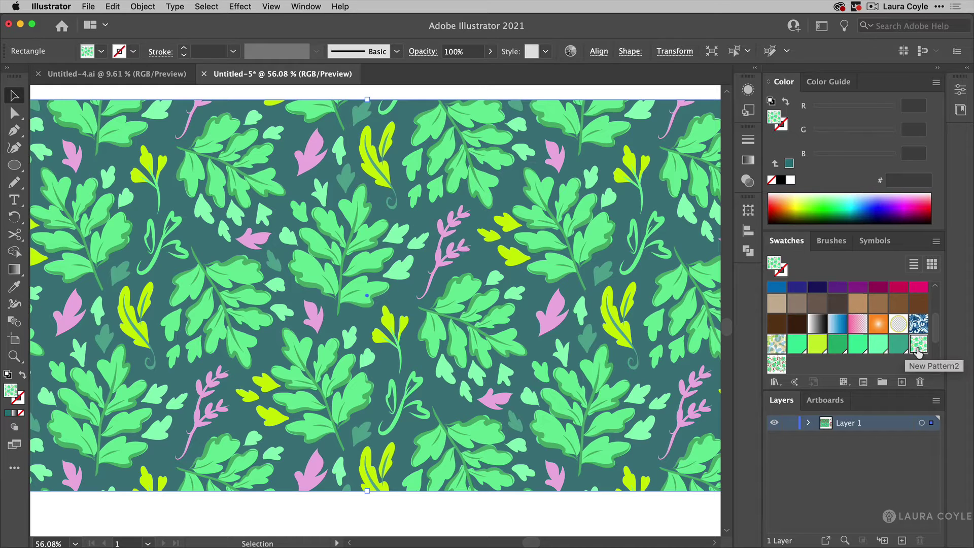
Open the New Pattern2 swatch in pattern editing mode with nothing selected beforehand, and select all artwork in the tile.
click(588, 509)
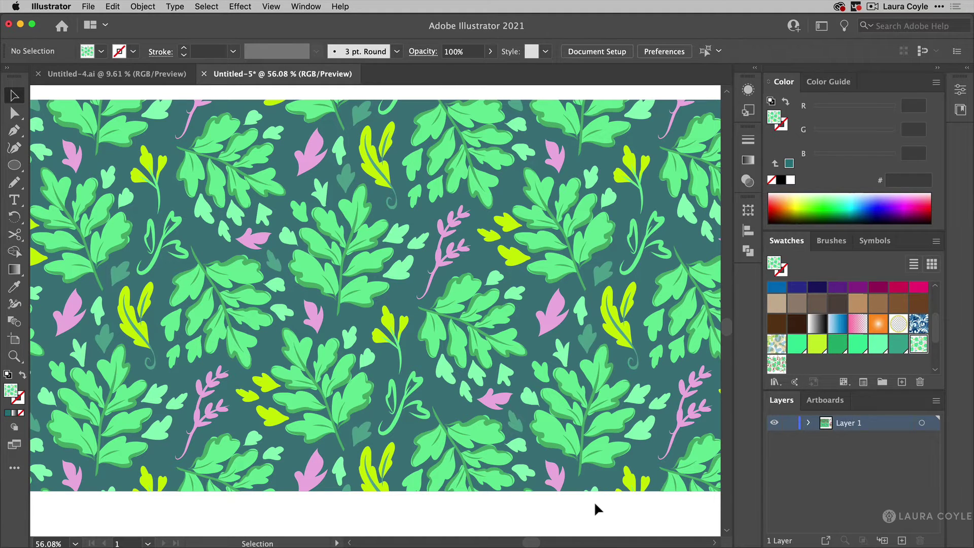
double_click(918, 346)
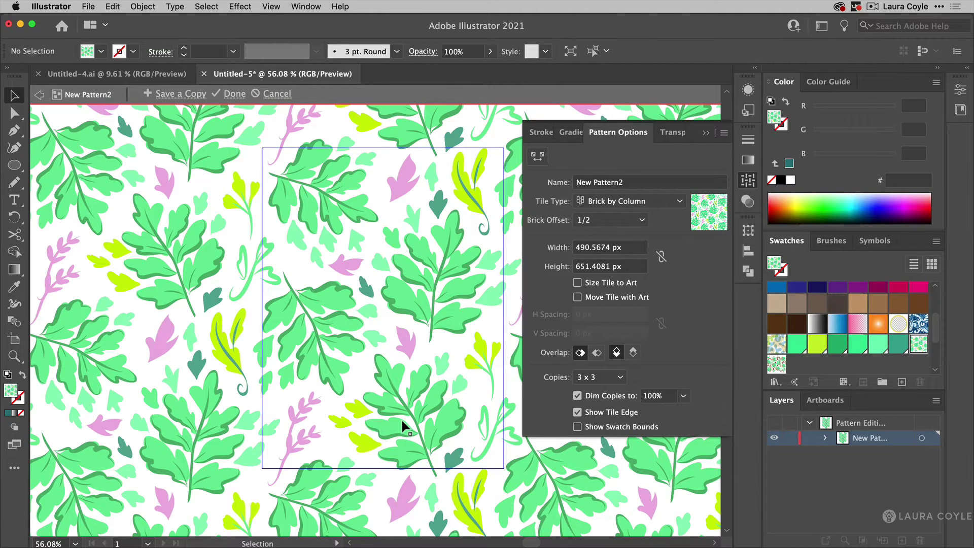
key(super+a)
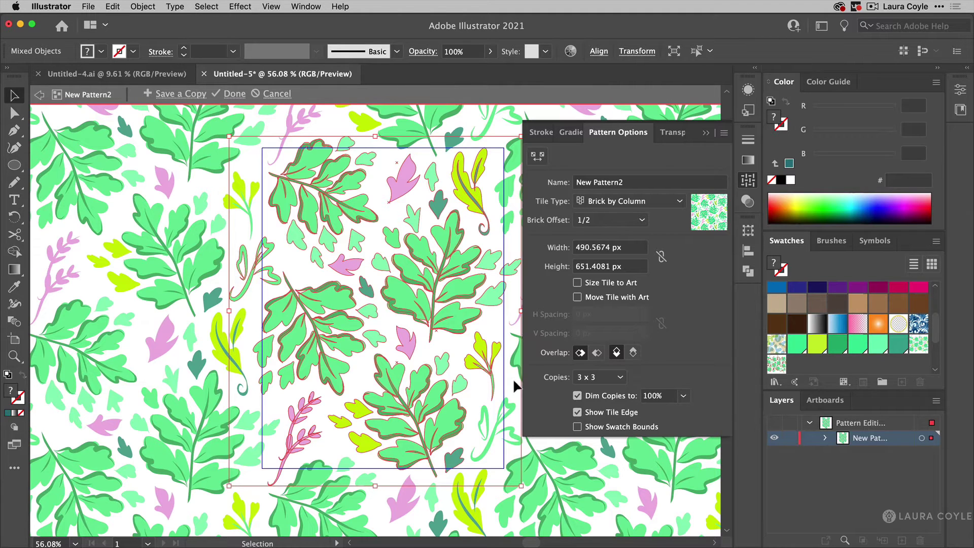
Open the advanced recolor options for the selected tile artwork and review and accept its Color Reduction Options.
click(572, 52)
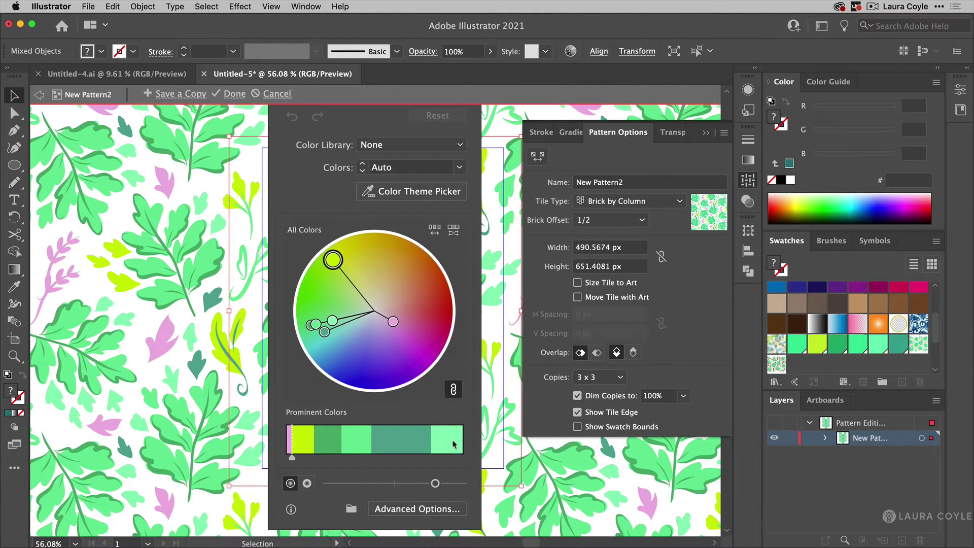
click(389, 509)
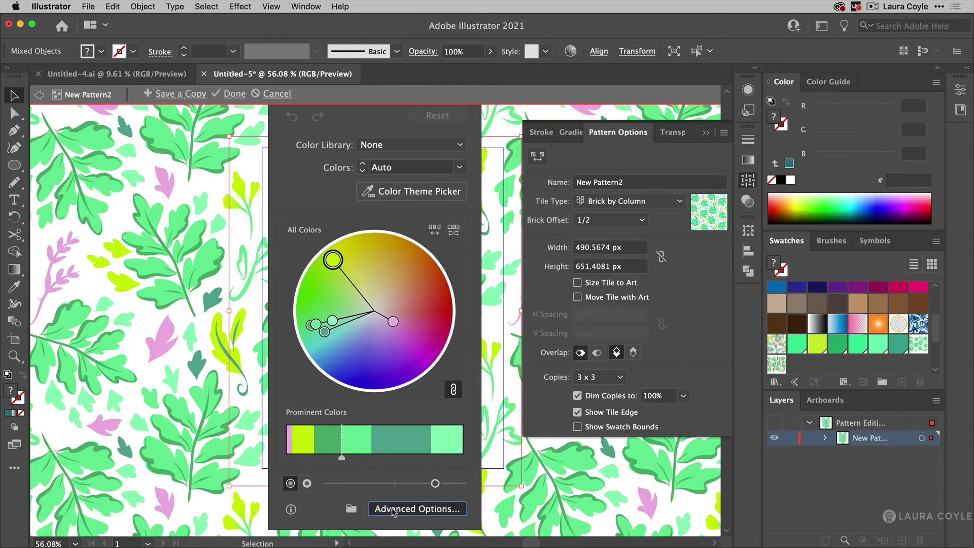
drag(494, 87, 582, 92)
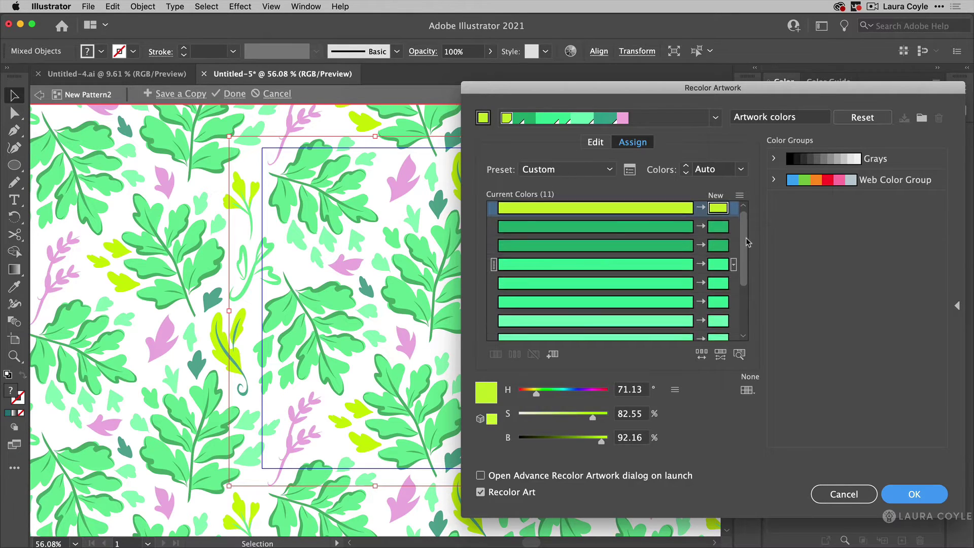
drag(745, 237, 753, 265)
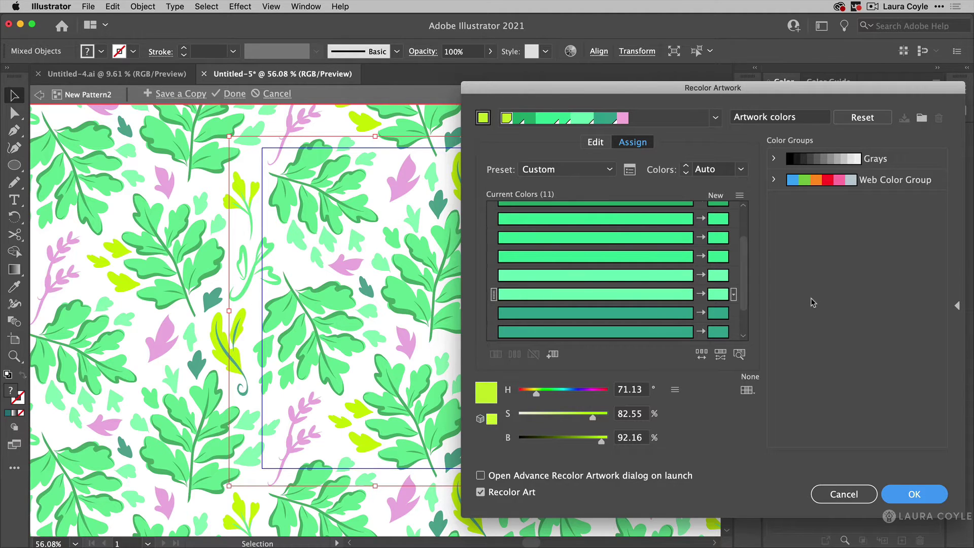
click(630, 170)
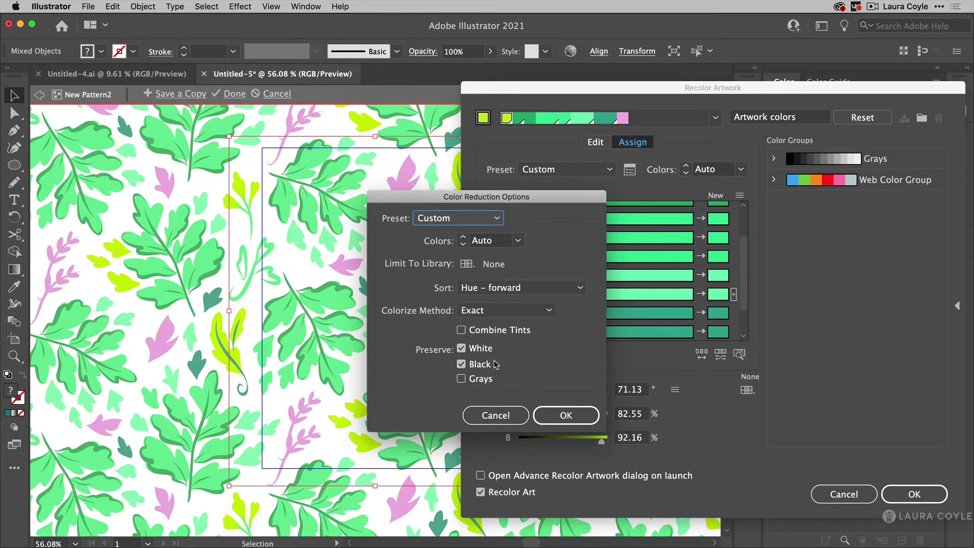
click(565, 414)
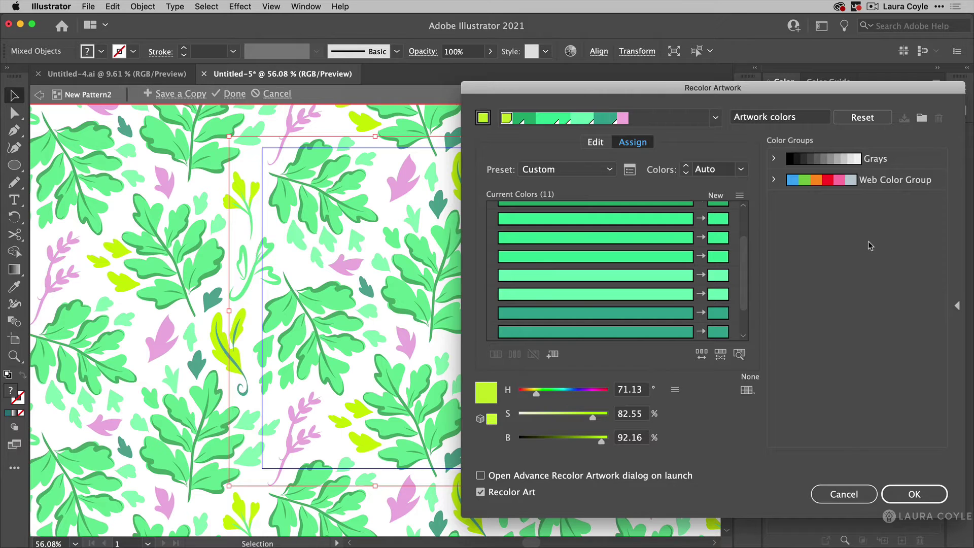
Merge the duplicate bright greens into one color row, then do likewise for the duplicate light greens and the duplicate teals.
click(659, 223)
drag(660, 227, 680, 245)
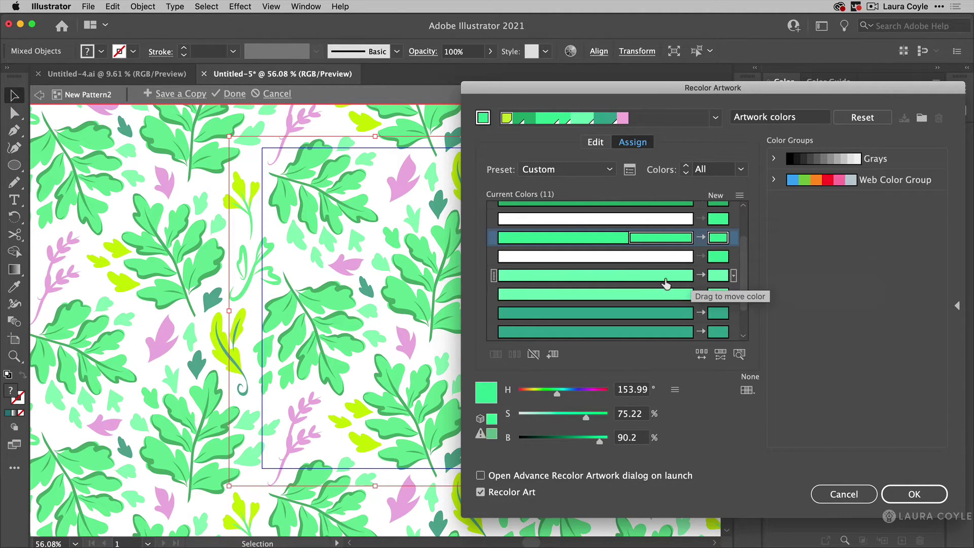
drag(666, 282, 671, 294)
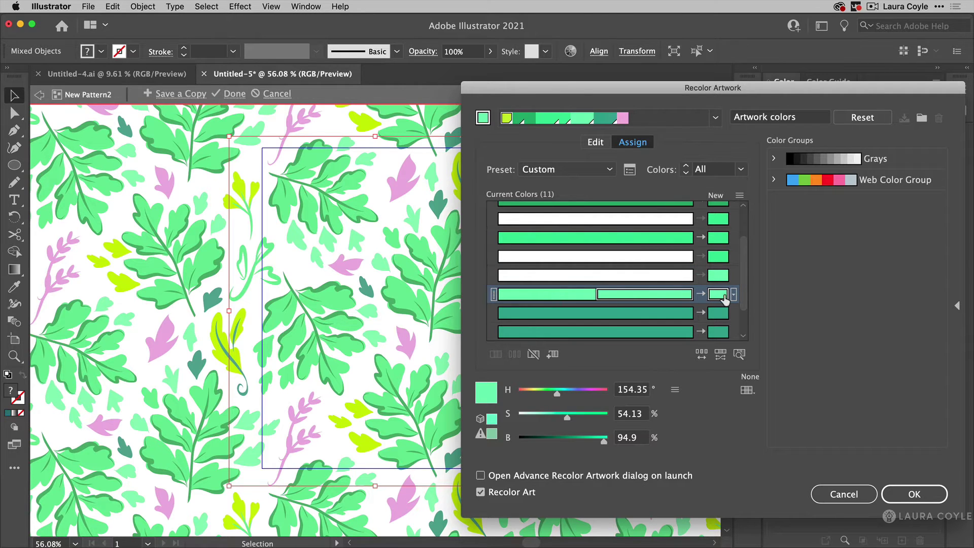
click(611, 314)
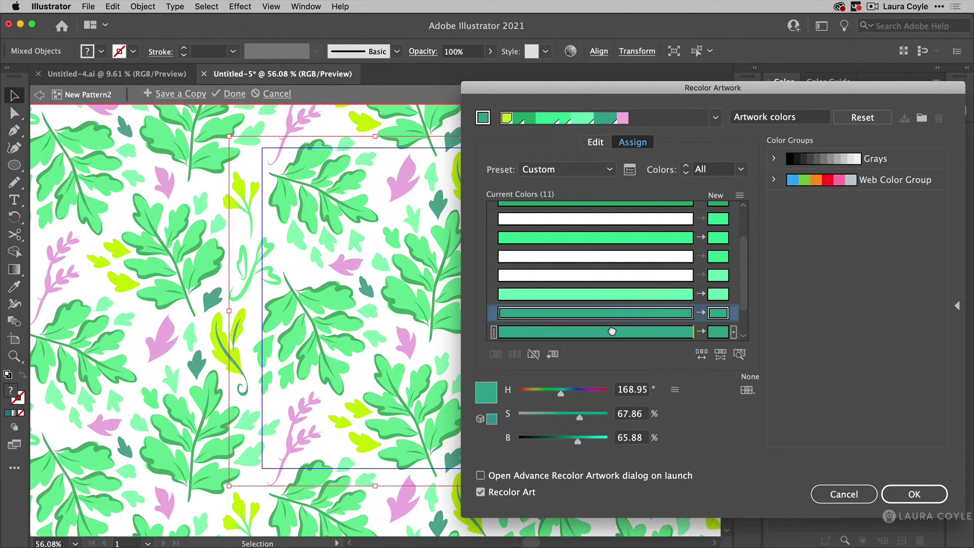
drag(614, 335, 614, 335)
Merge the two duplicate dark greens into one color row and apply the recoloring to the pattern tile.
drag(746, 294, 744, 253)
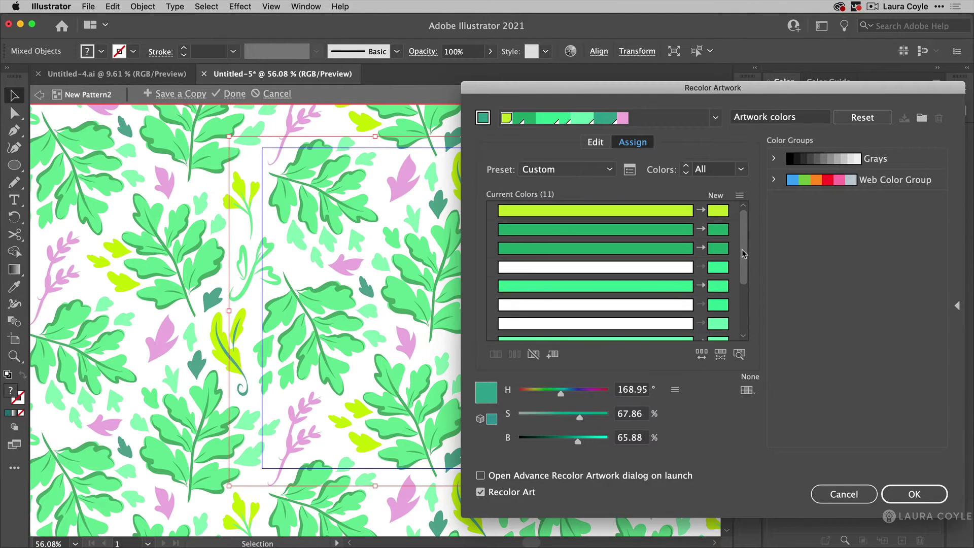
click(655, 247)
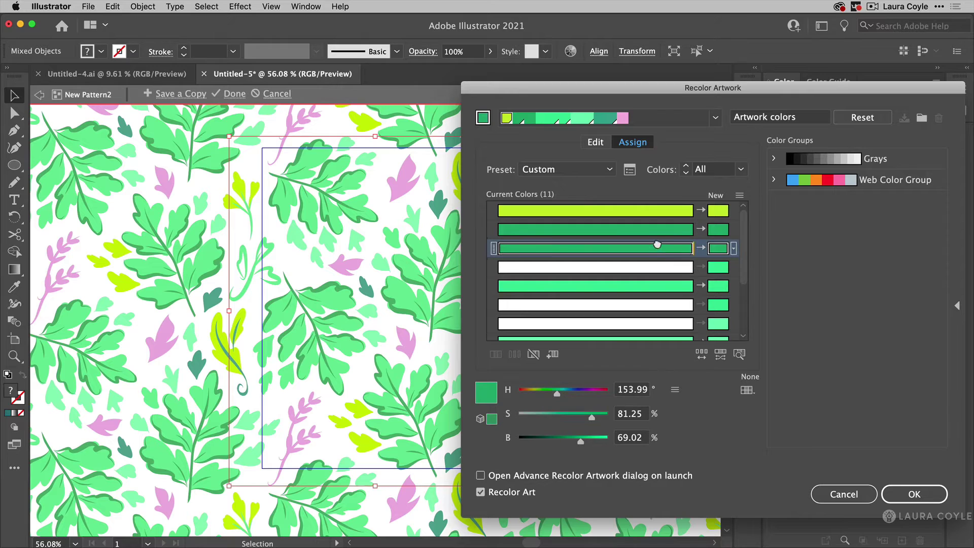
drag(658, 247, 658, 233)
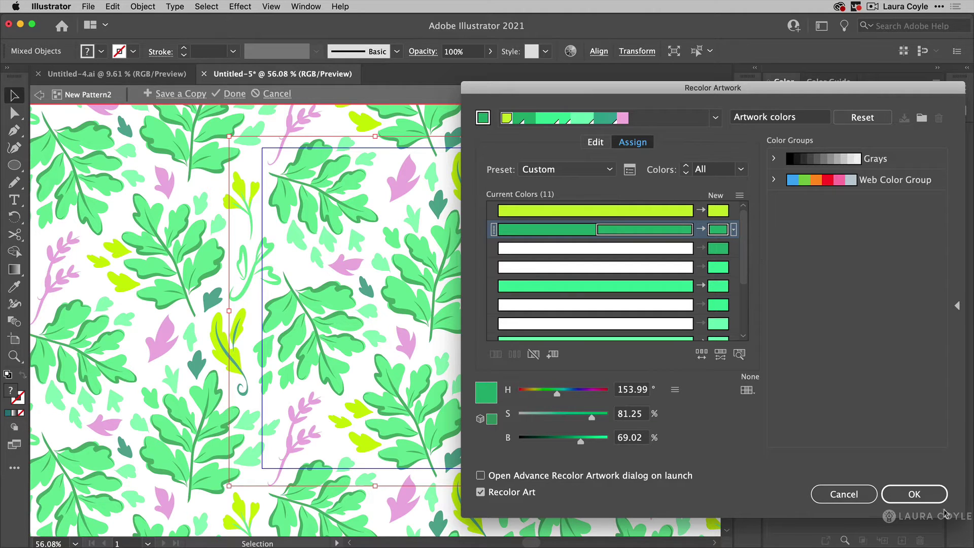
click(925, 499)
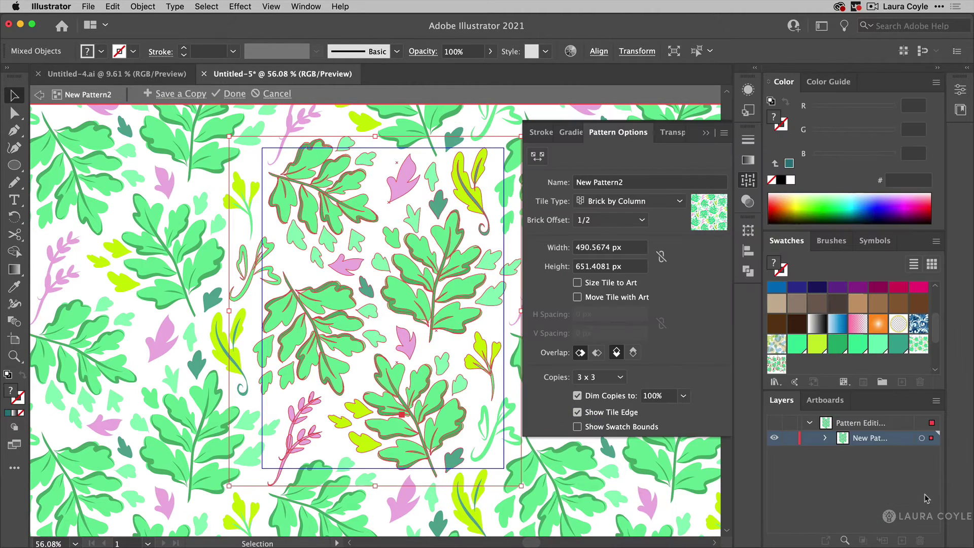
Check the tile's consolidated list of current colors in the advanced recolor options, and close the dialog without changes.
click(570, 52)
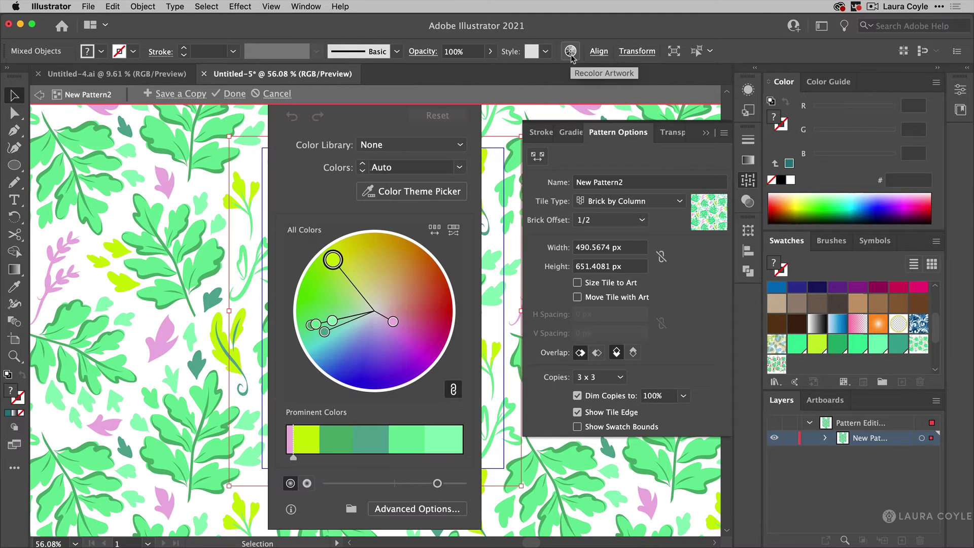
click(417, 508)
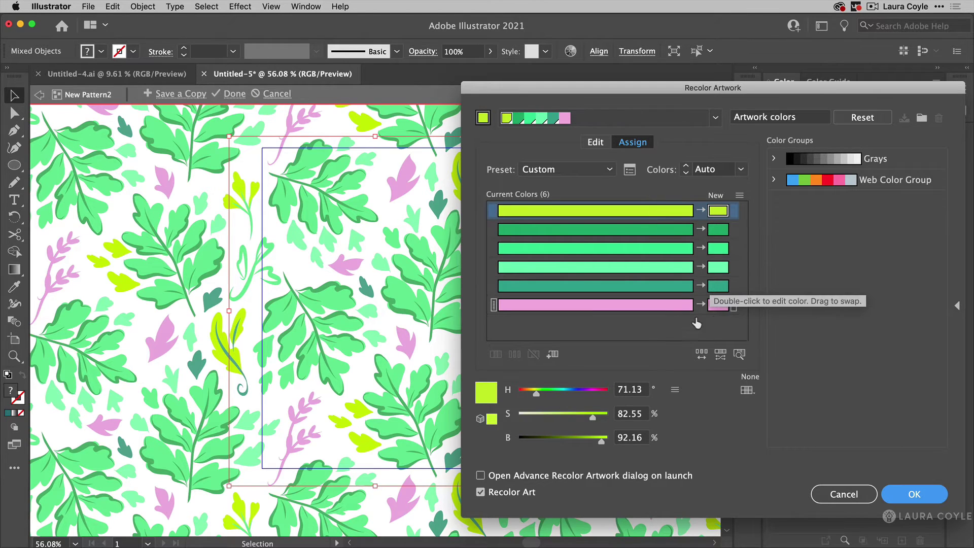
click(845, 495)
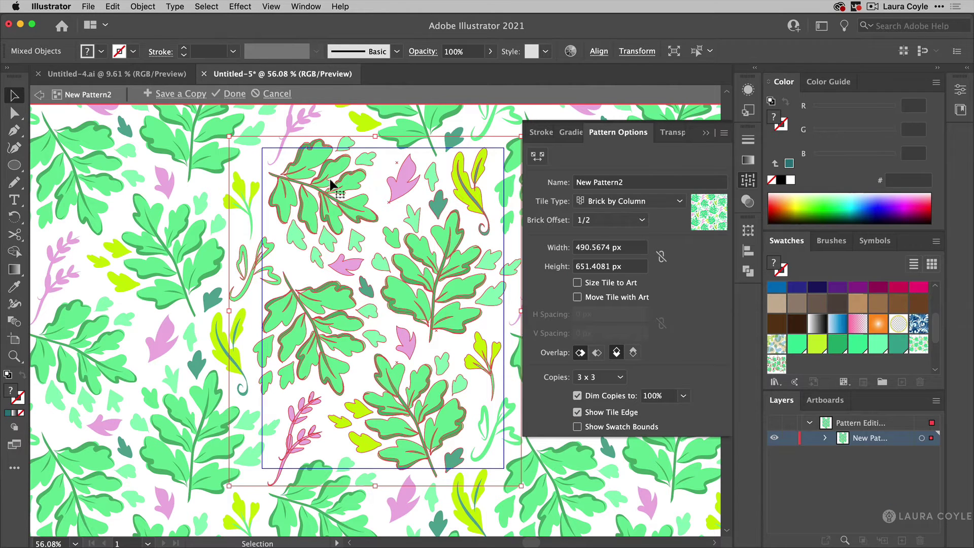
Finish editing the pattern tile and apply the updated pattern swatch to the green leaf rectangle.
click(235, 94)
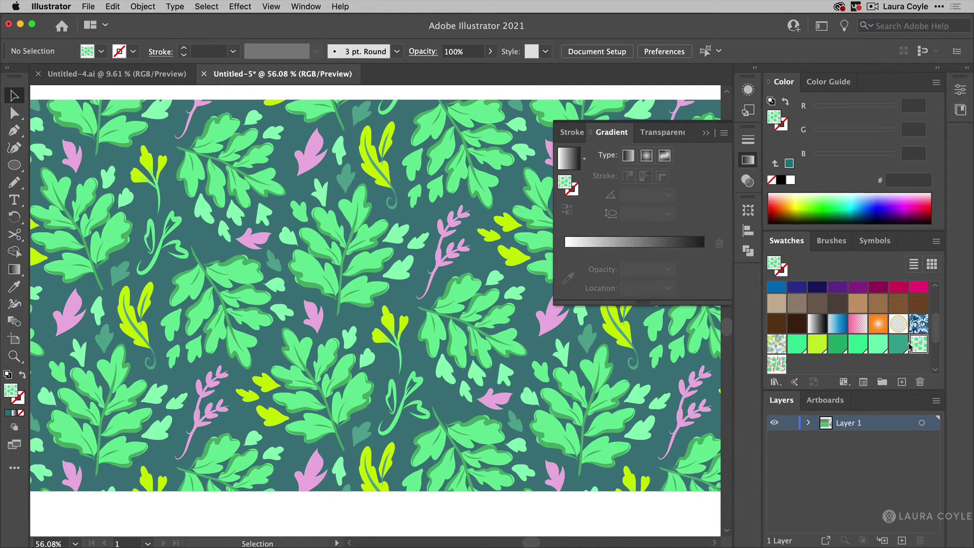
click(245, 249)
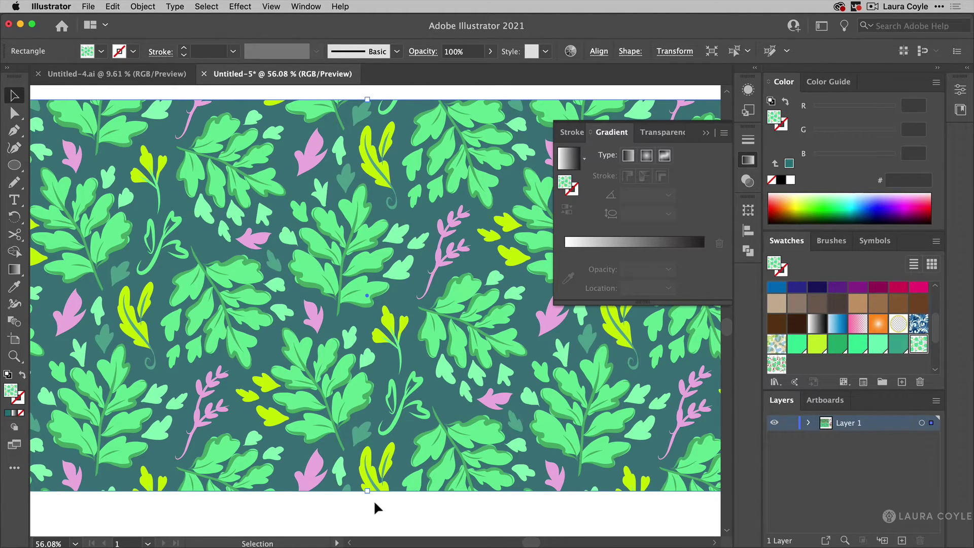
click(918, 345)
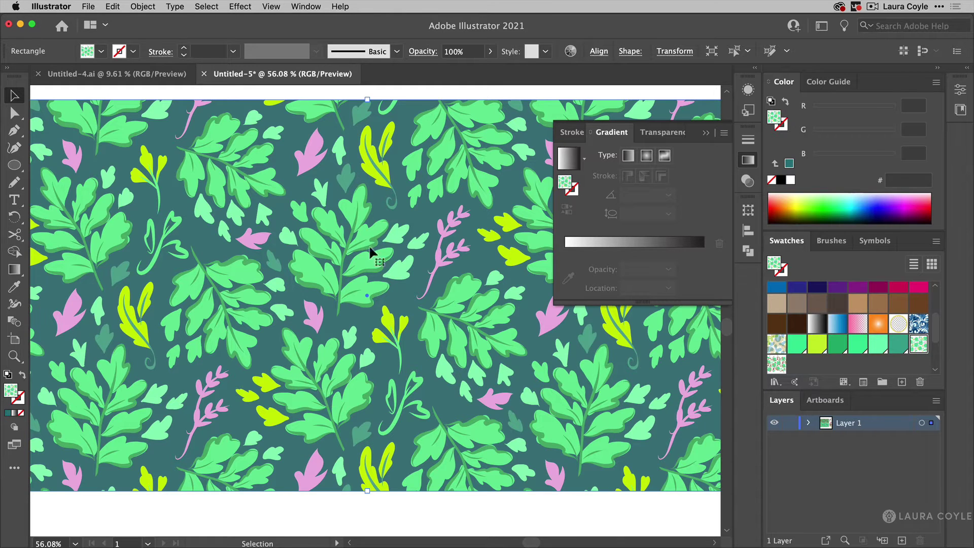
Examine the rectangle's appearance by briefly hiding and restoring its pattern fill and its solid teal fill in turn.
click(706, 133)
click(749, 91)
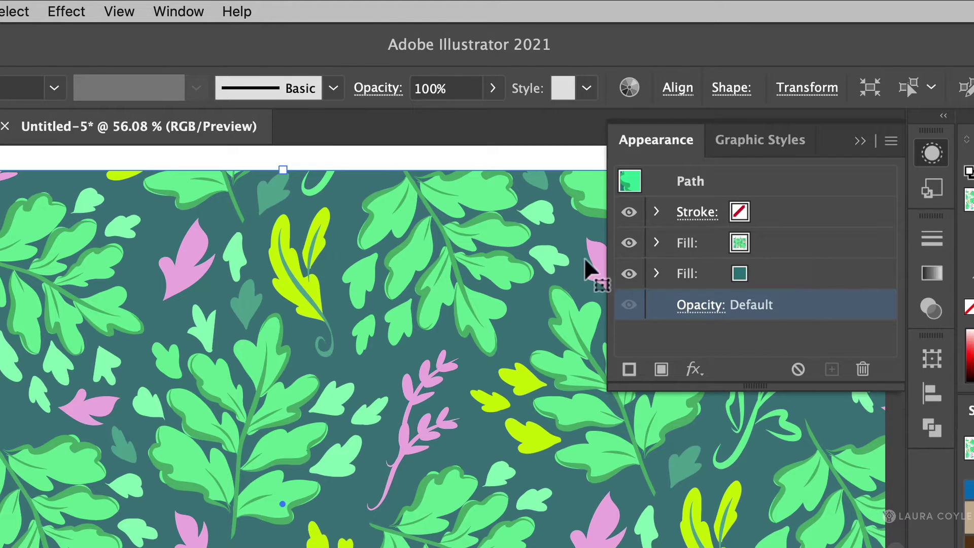
click(629, 243)
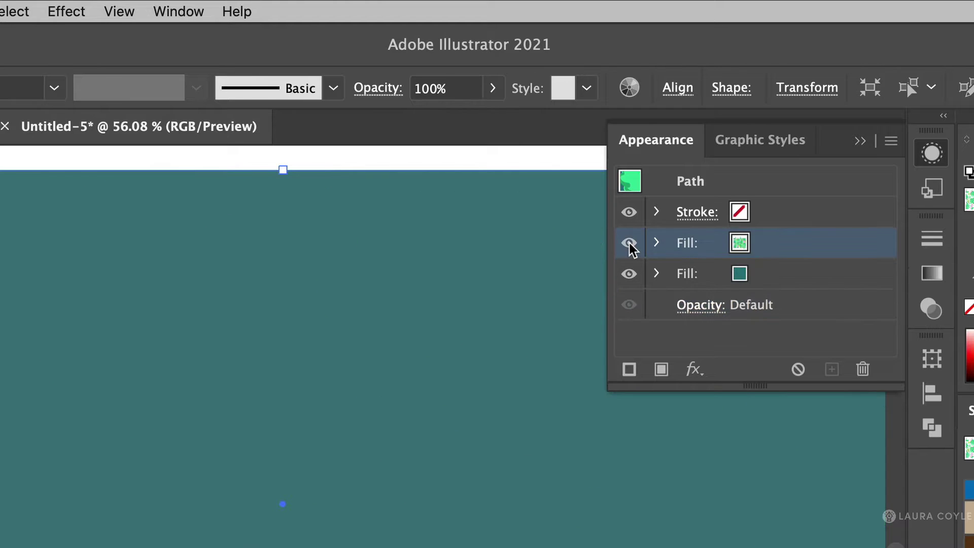
click(629, 243)
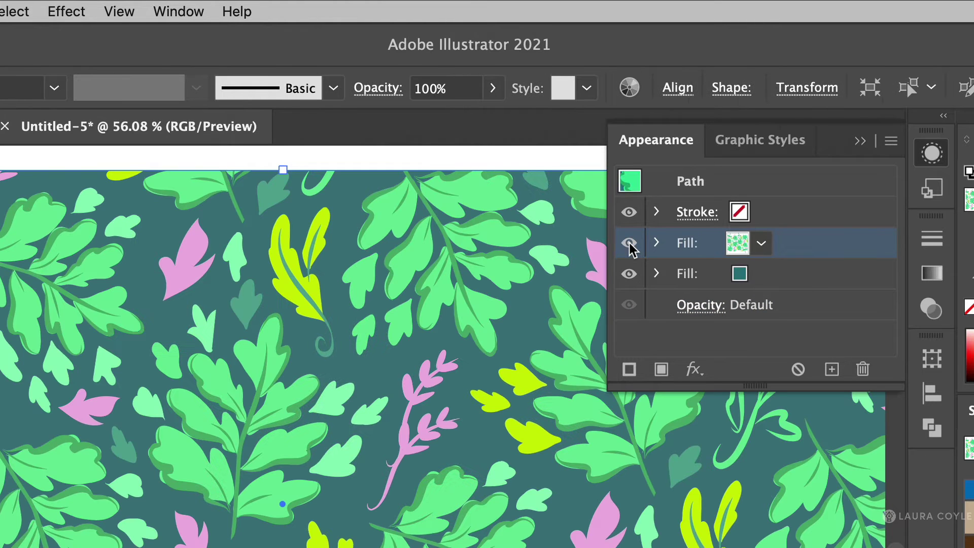
click(629, 274)
click(629, 274)
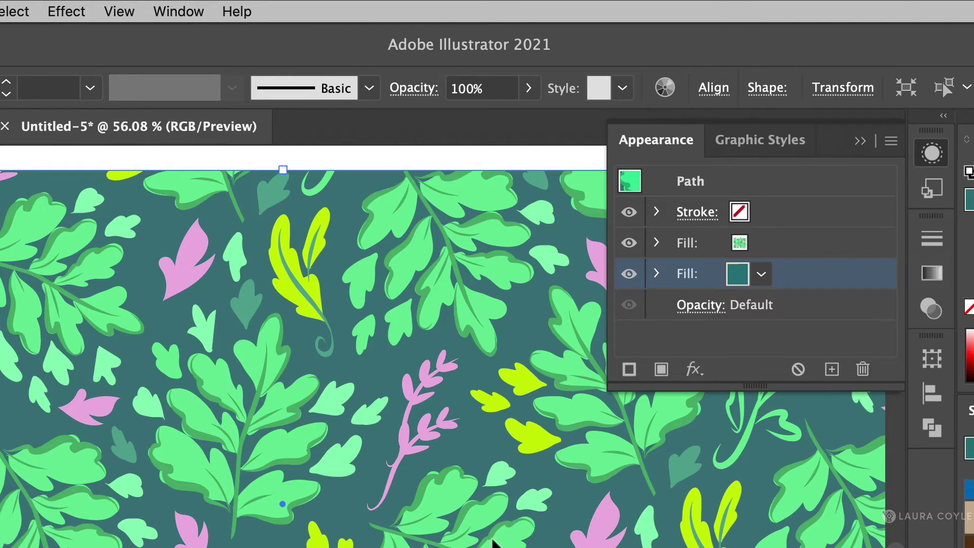
click(861, 142)
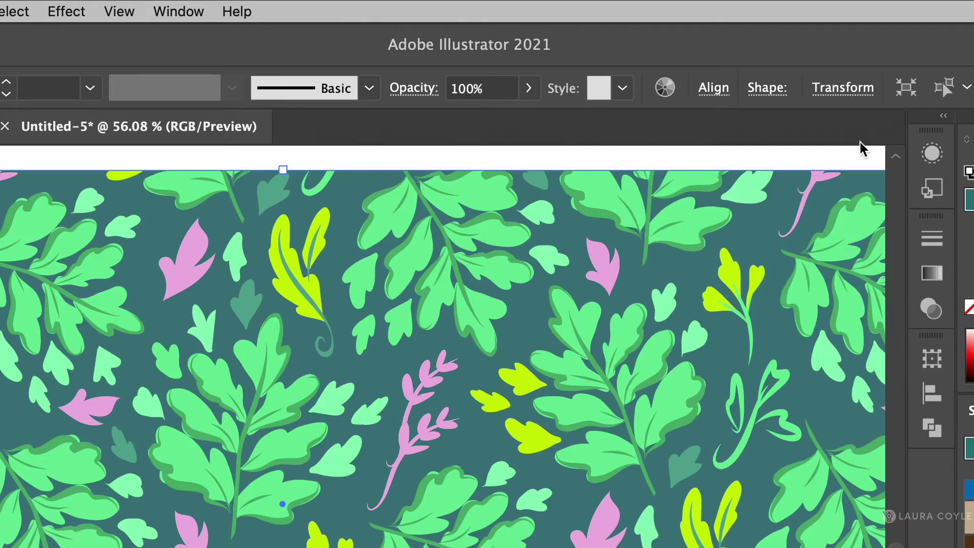
Move the earlier recolored rectangle off the artboard's edge and place a copy of the green pattern rectangle in its former spot.
scroll(531, 166, down, 5)
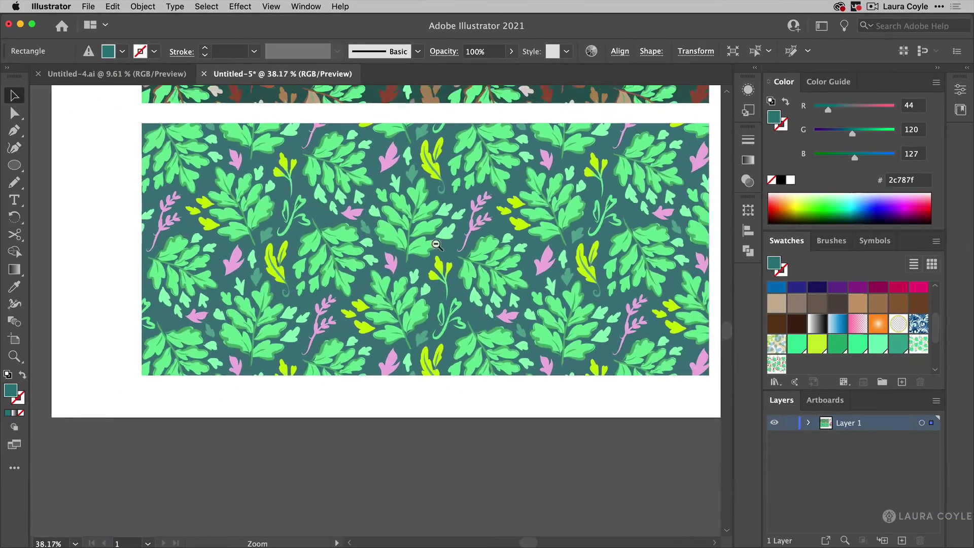
scroll(431, 249, up, 5)
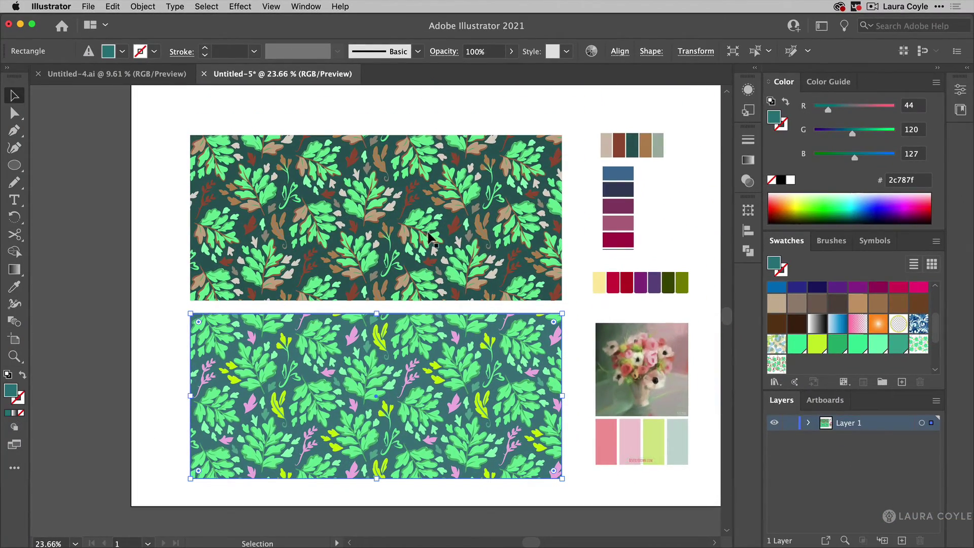
drag(457, 234, 78, 232)
click(398, 455)
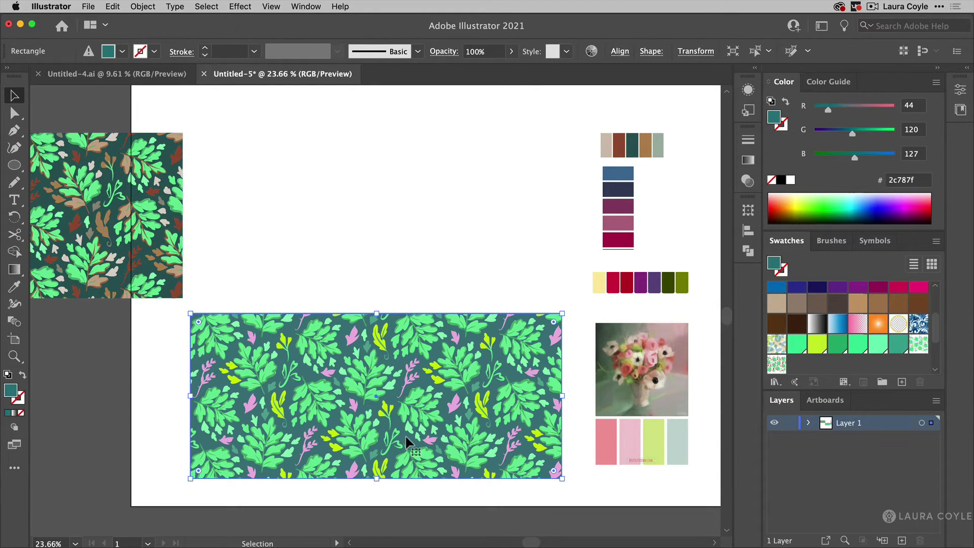
drag(404, 443, 398, 259)
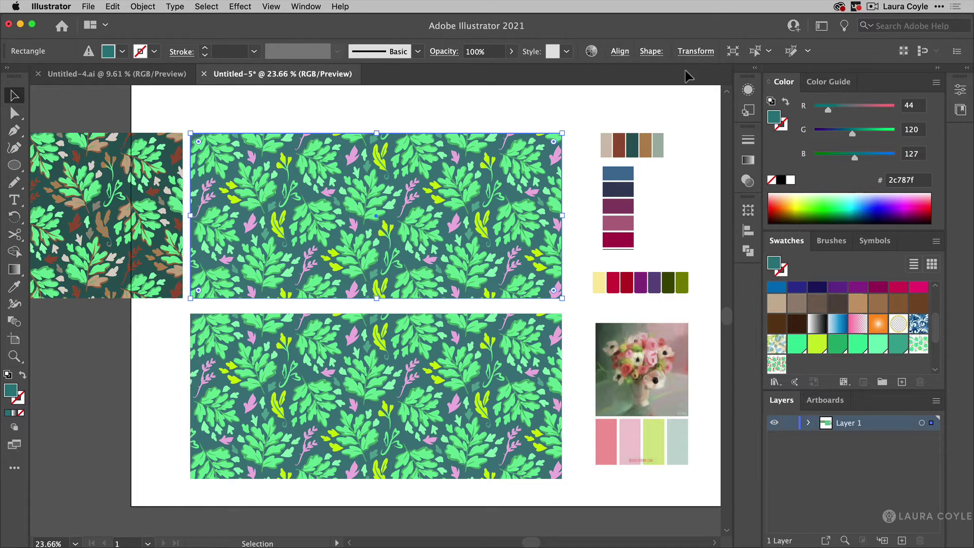
Recolor the copied pattern with the Color Theme Picker, sampling the beige, rust, teal, tan and sage palette image.
click(591, 51)
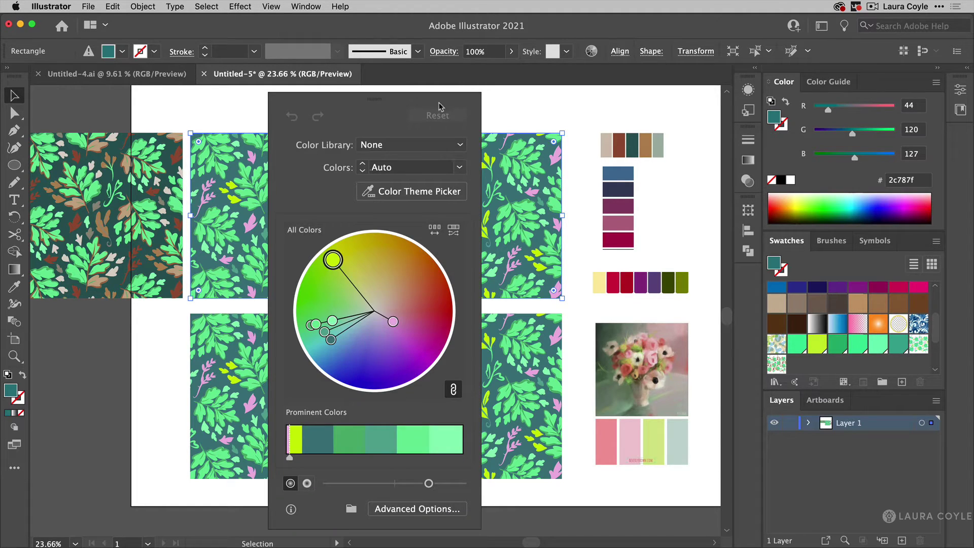
drag(379, 101, 448, 104)
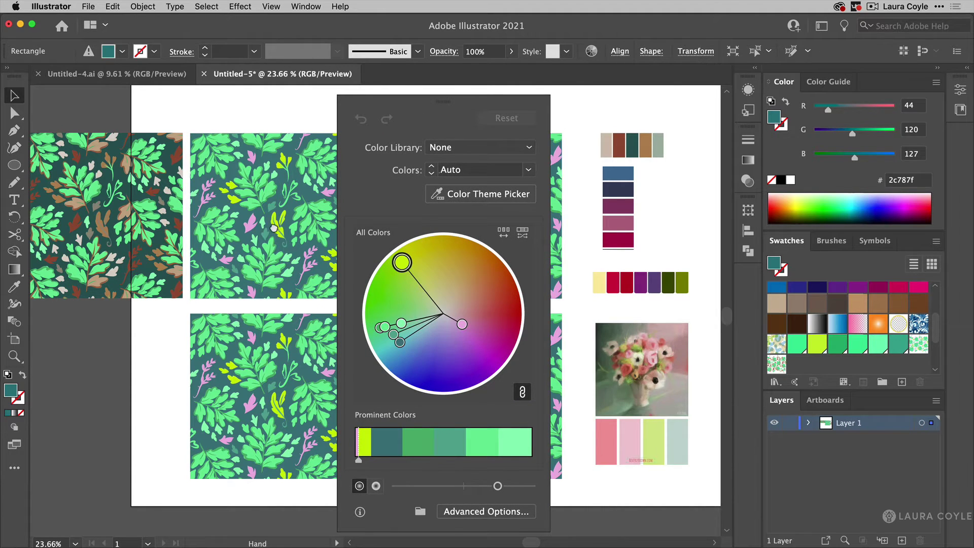
drag(277, 228, 89, 226)
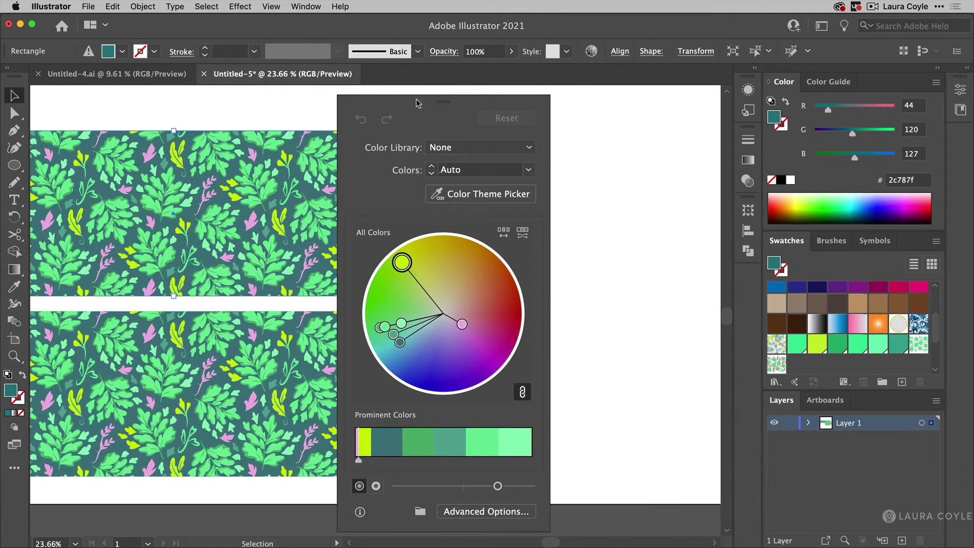
drag(444, 106, 610, 102)
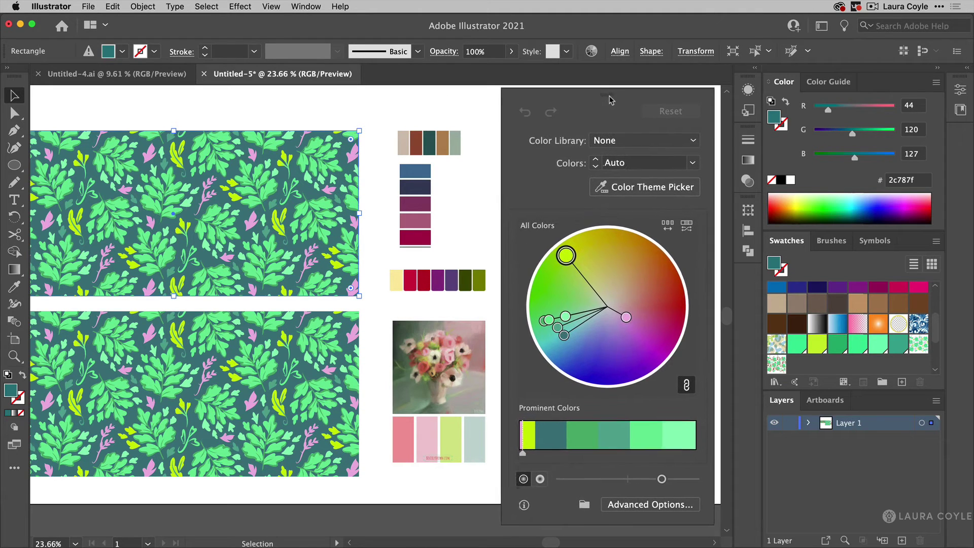
click(649, 192)
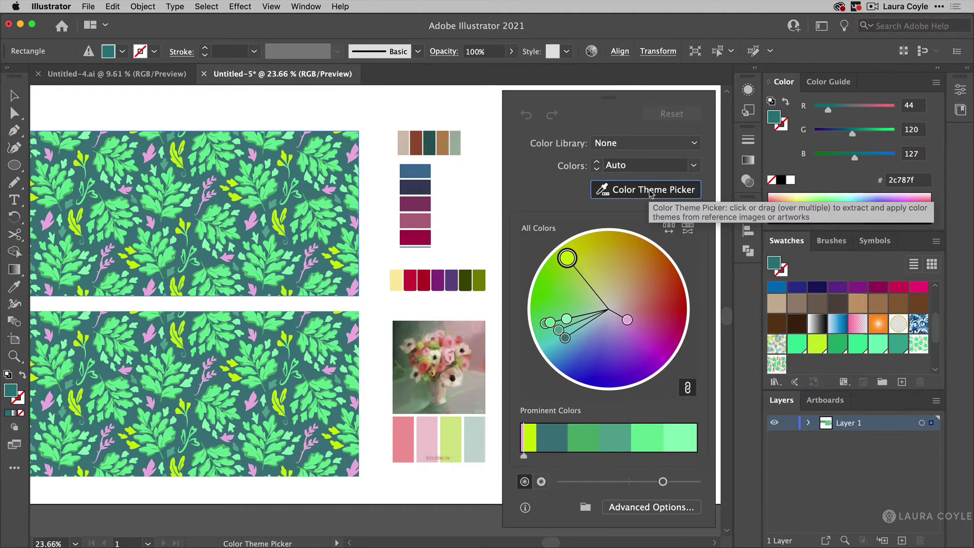
click(438, 143)
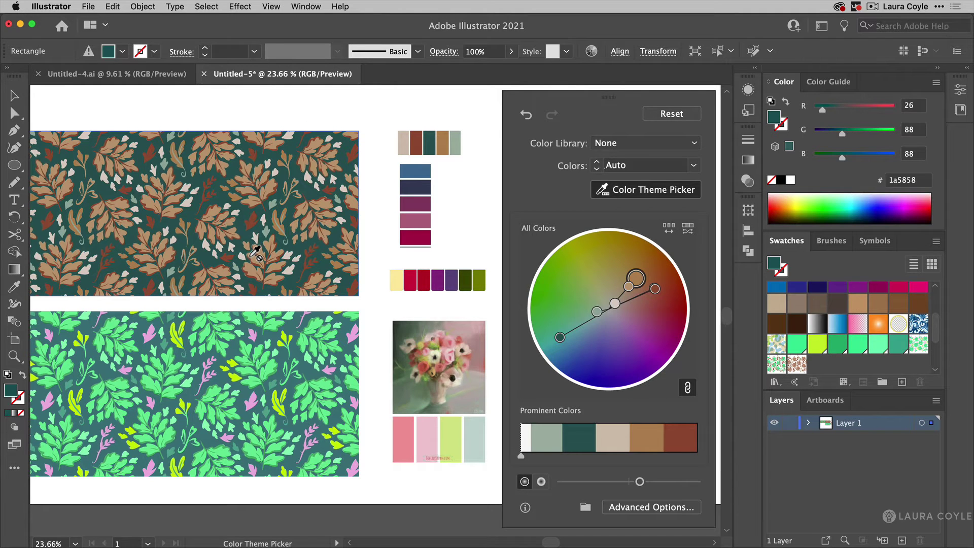
Compare the newly recolored pattern with the earlier recolored version, and examine its colors up close.
key(space)
scroll(177, 223, left, 8)
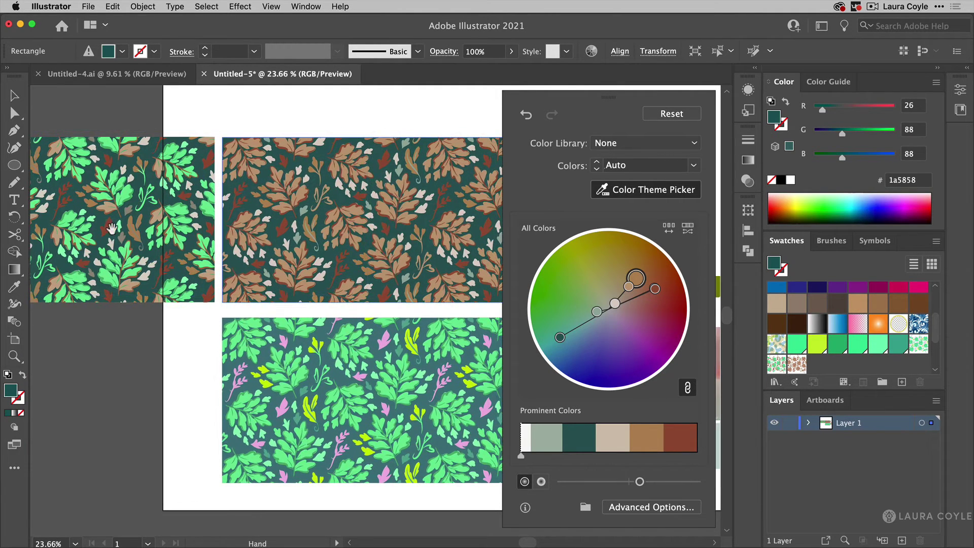
scroll(306, 266, right, 2)
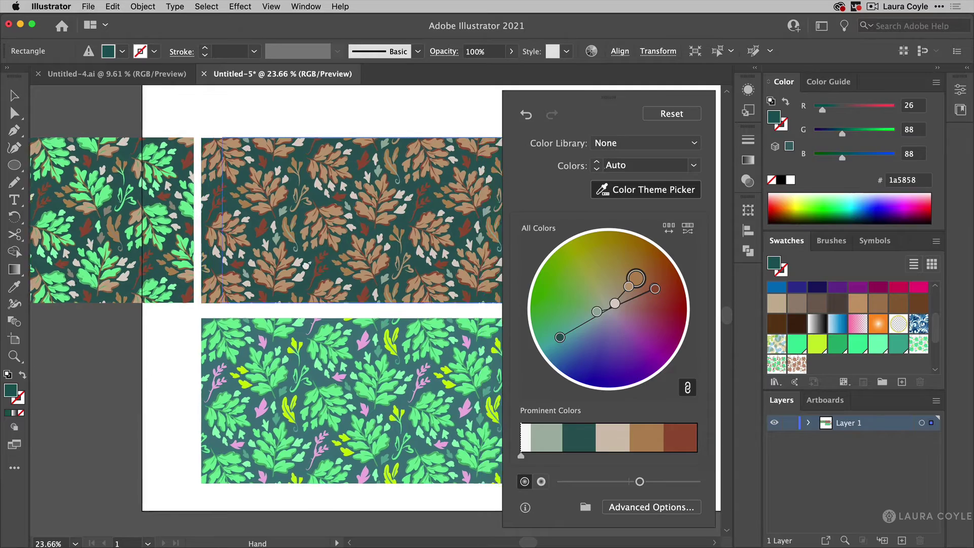
scroll(306, 266, right, 6)
key(super+space)
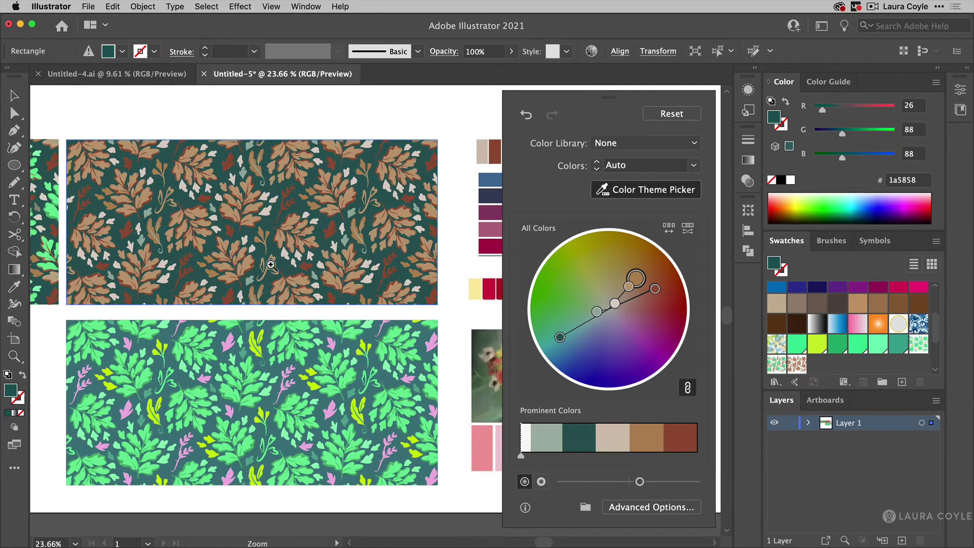
drag(270, 264, 305, 231)
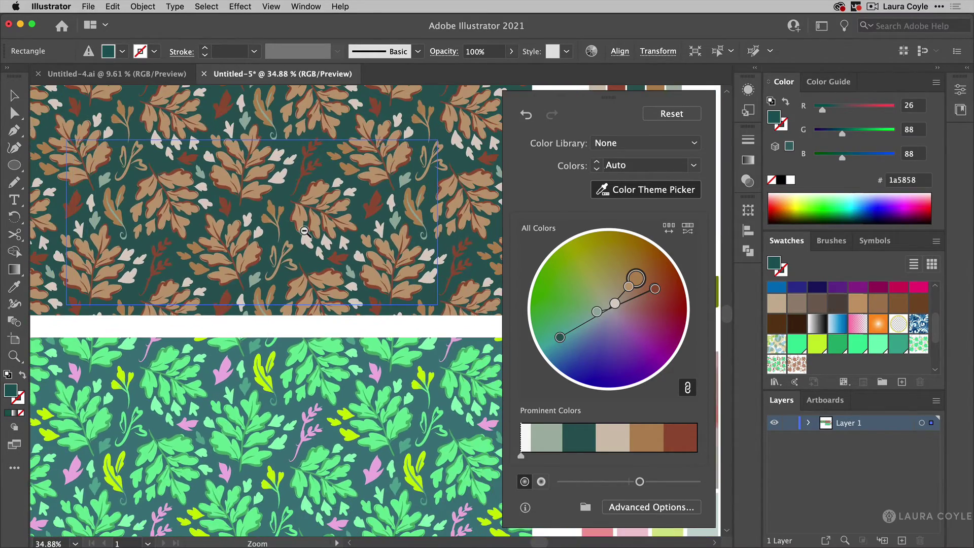
drag(396, 194, 380, 225)
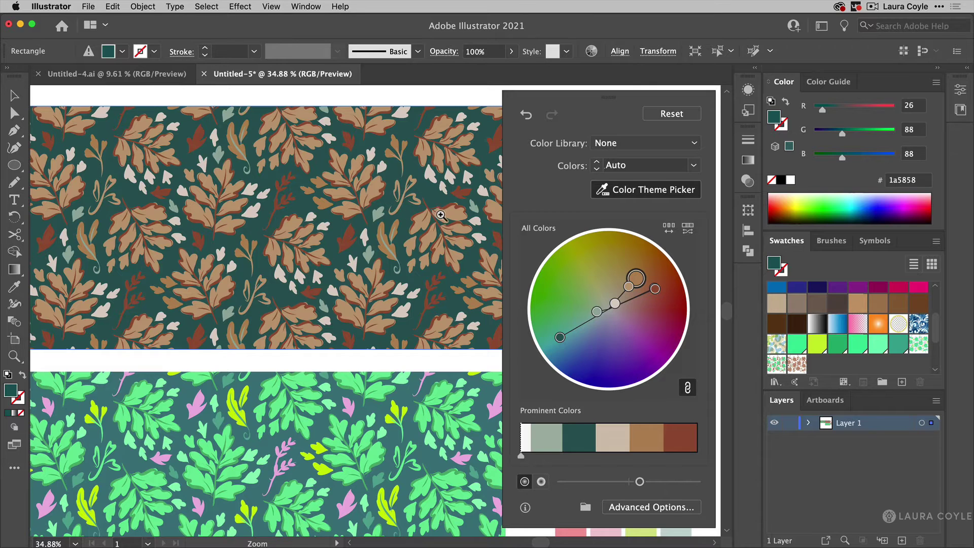
Recolor the copied pattern with the theme of the blue, navy, plum and crimson palette image.
scroll(446, 221, down, 3)
drag(448, 252, 251, 247)
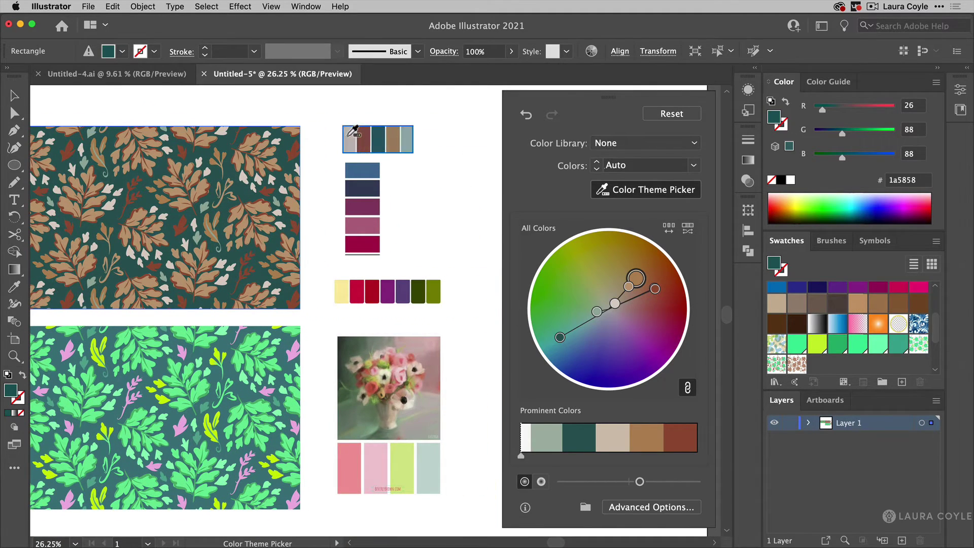
click(364, 178)
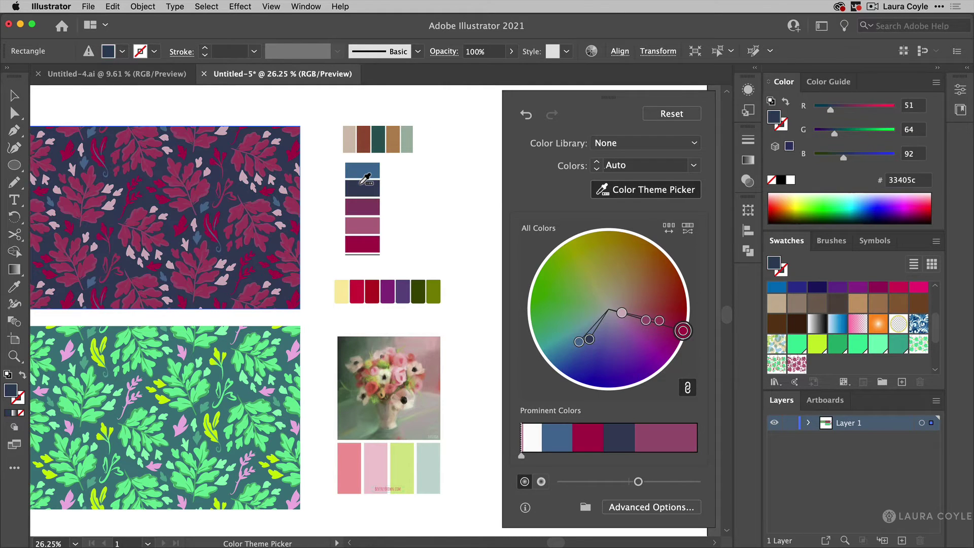
Recolor the selected pattern from the yellow, red, purple and green palette image, and replace that theme with the flower bouquet image's colors.
click(402, 287)
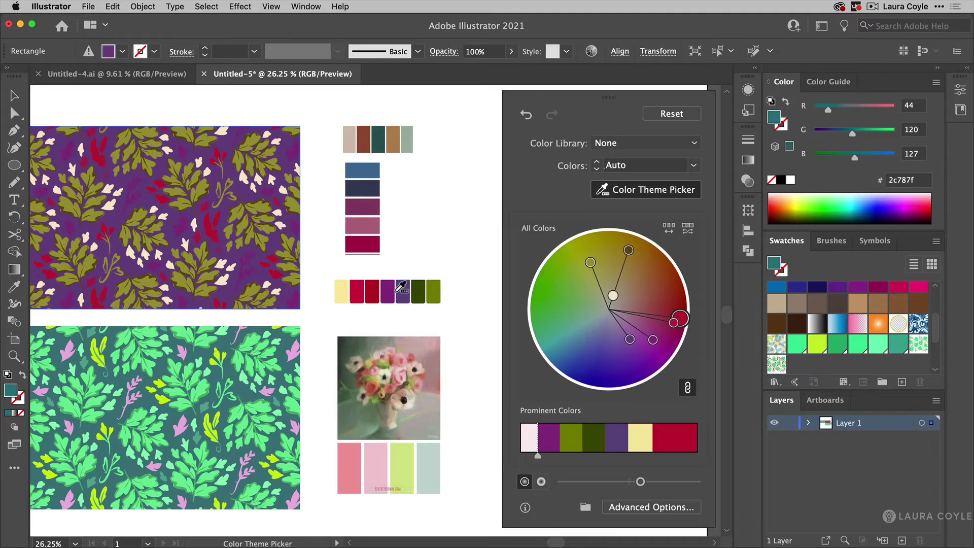
click(406, 418)
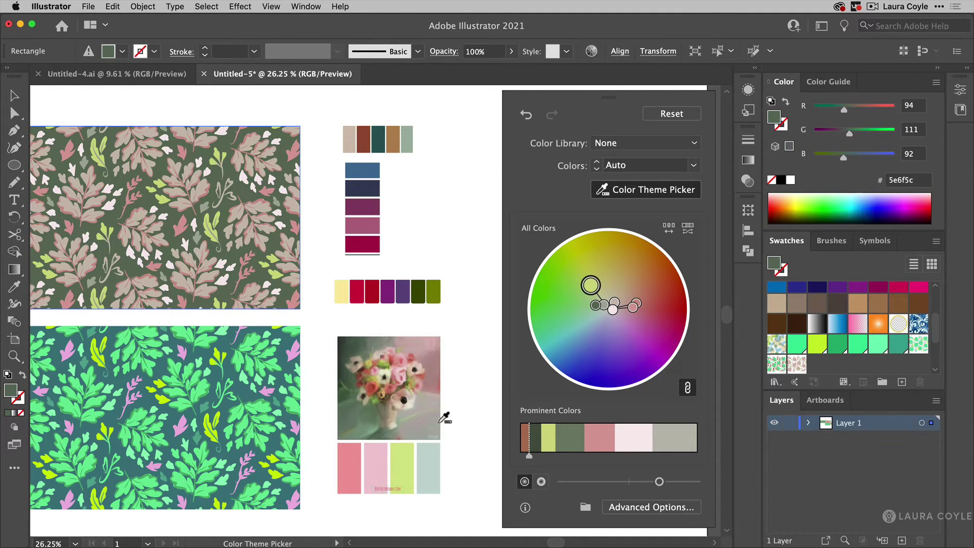
key(super+space)
drag(348, 483, 457, 238)
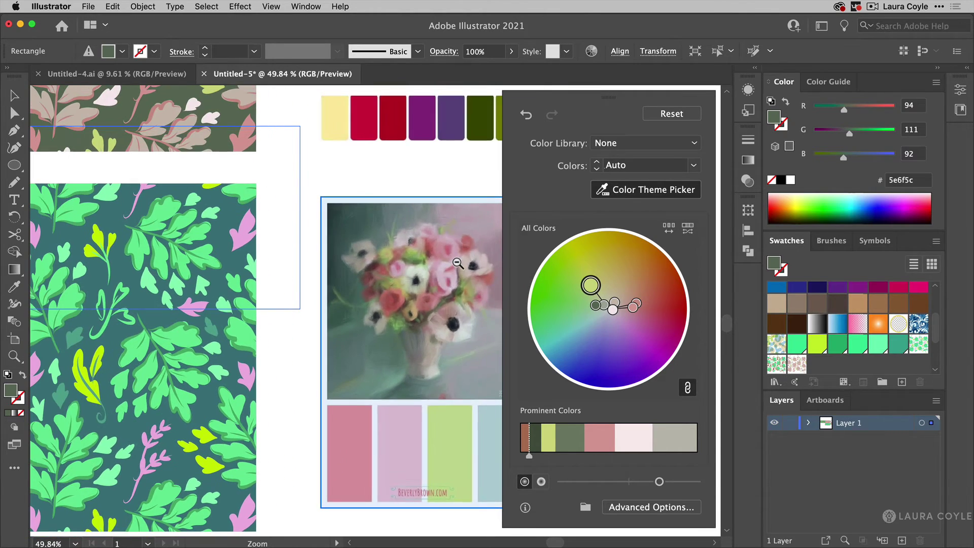
drag(331, 200, 485, 436)
drag(305, 223, 356, 272)
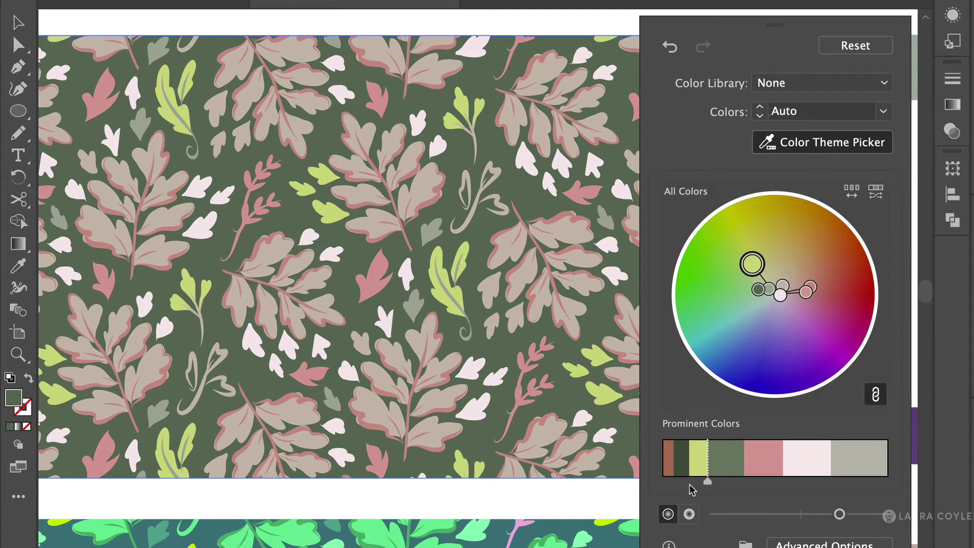
Rebalance the Prominent Colors, enlarging the rust, dark green and pale pink shares and shrinking the rose and pale gray shares.
drag(674, 484, 705, 483)
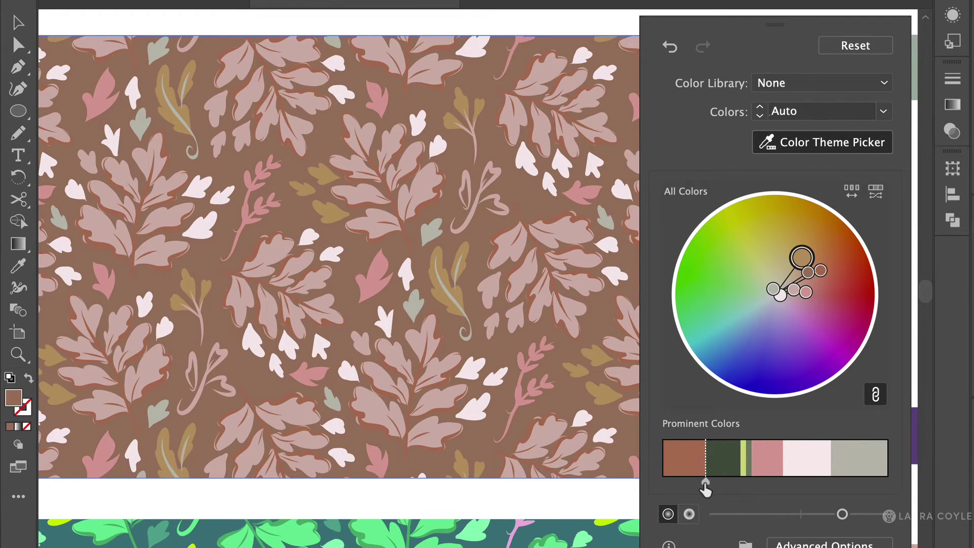
mouse_move(753, 482)
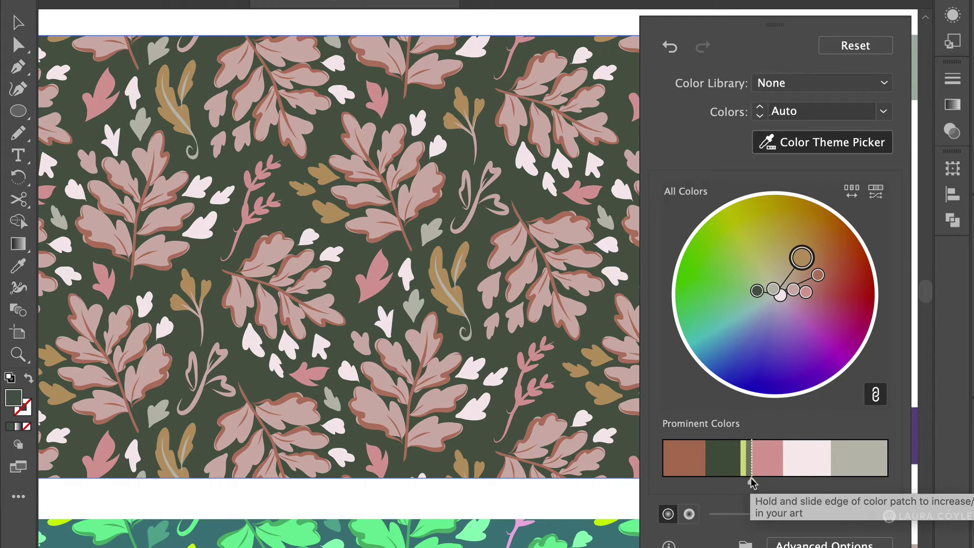
drag(756, 485, 872, 486)
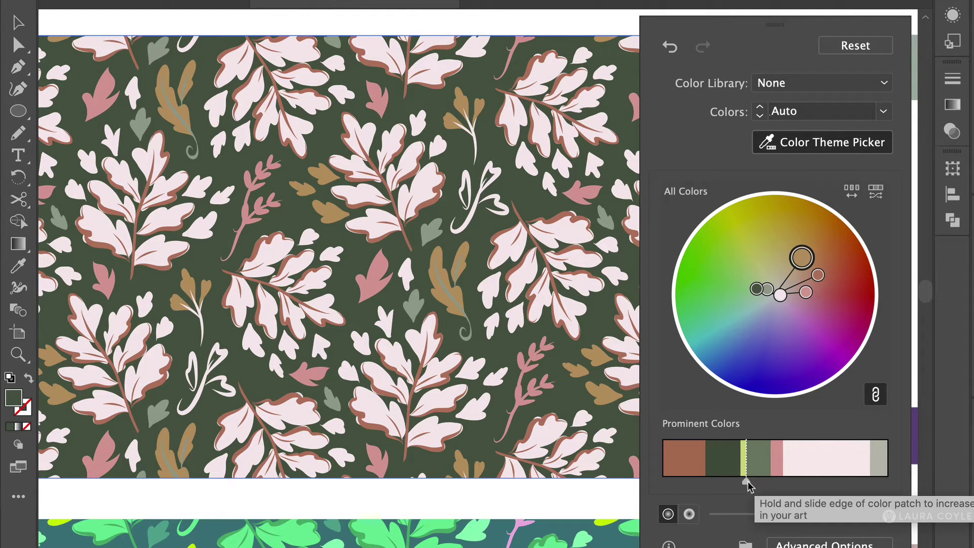
drag(747, 483, 790, 488)
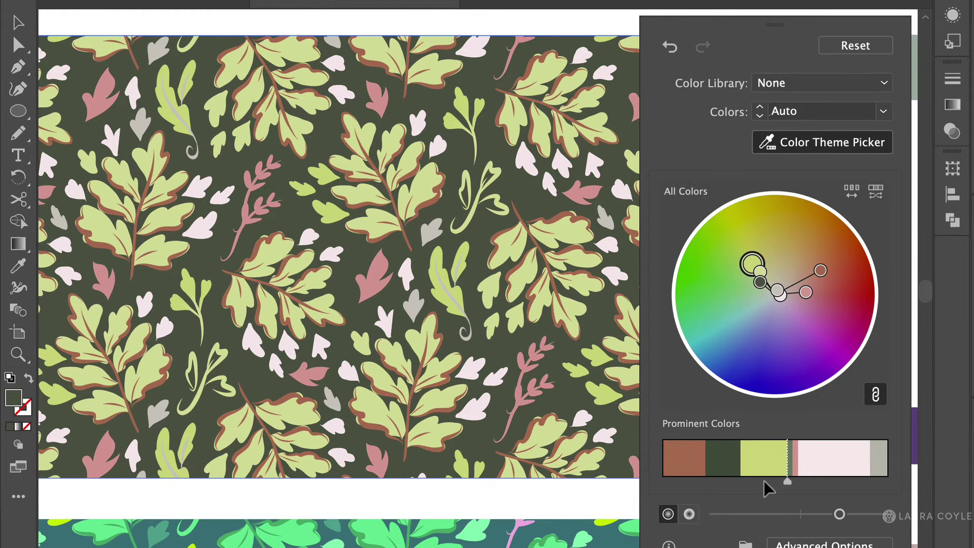
drag(788, 485, 761, 485)
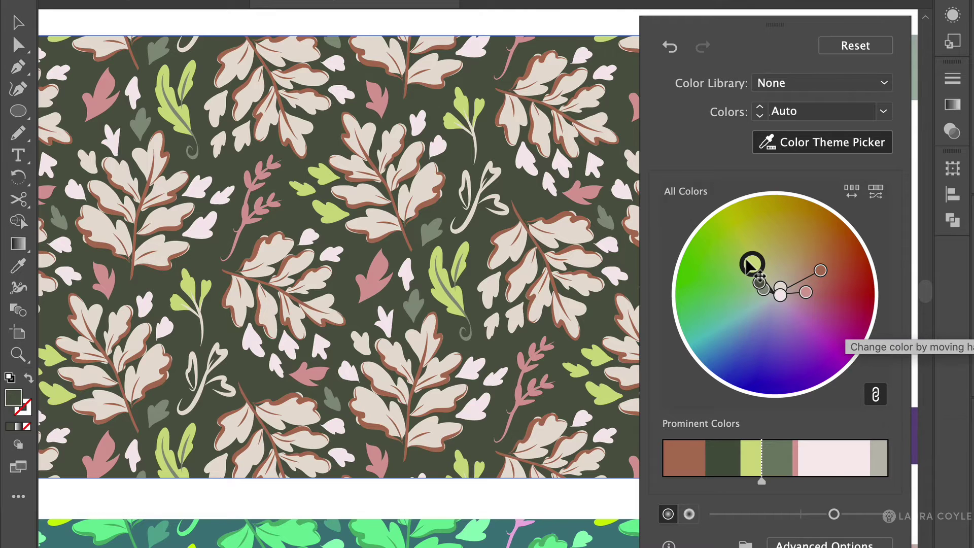
Try shifting all linked harmony colors by moving the lime handle toward rose and toward periwinkle blue, and undo both shifts.
drag(749, 263, 812, 291)
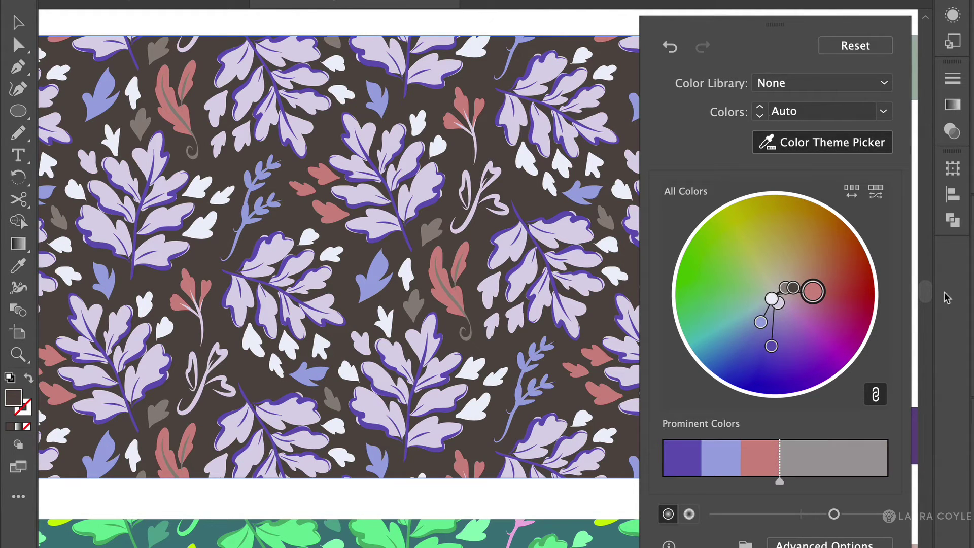
drag(812, 293, 763, 330)
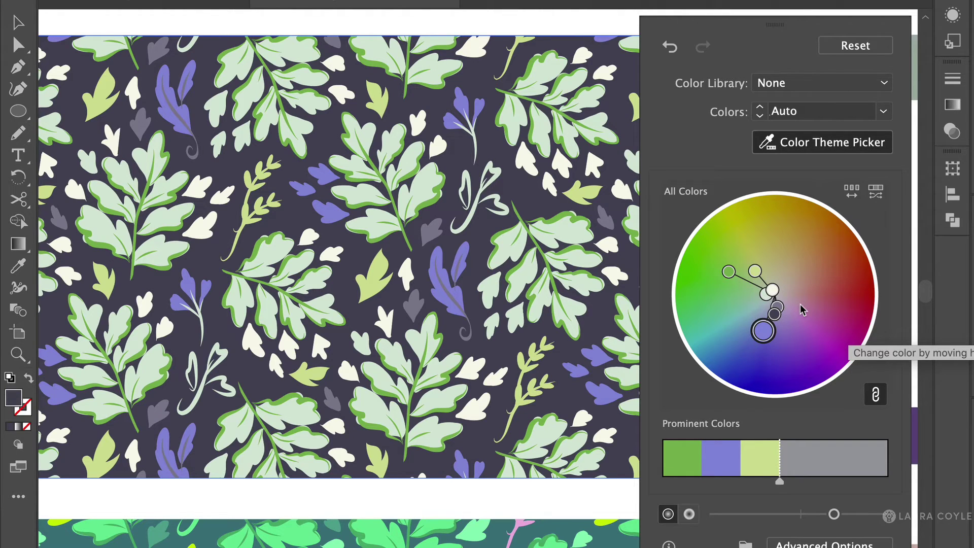
click(670, 48)
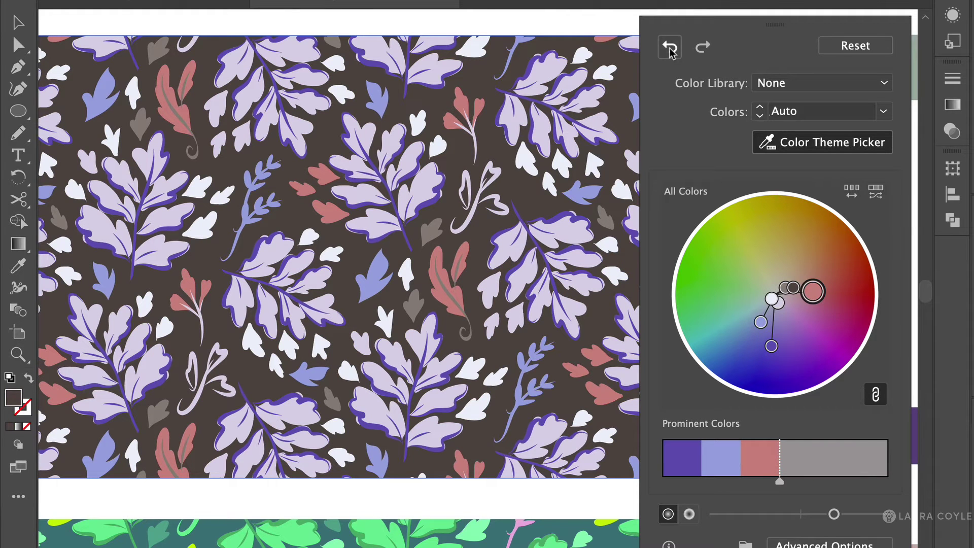
click(670, 48)
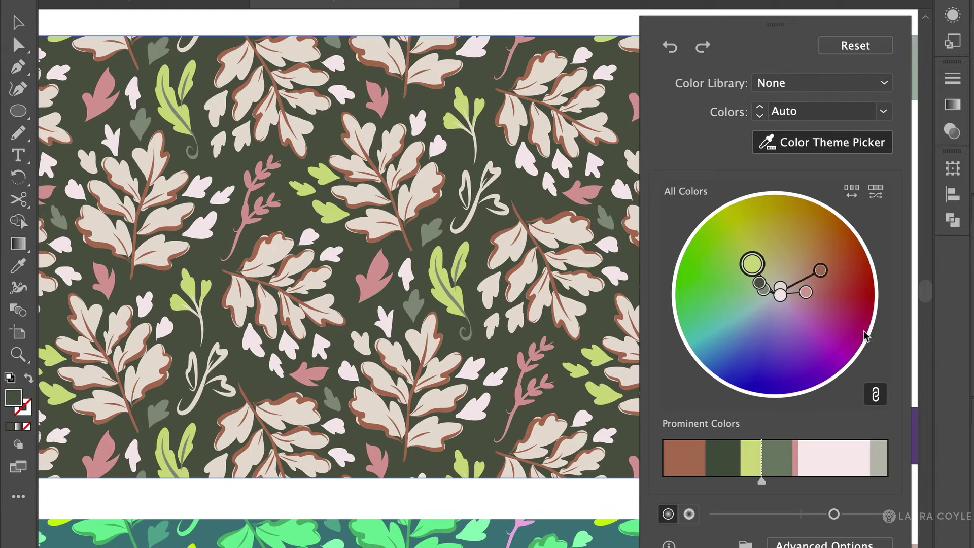
Unlink the harmony colors, change only the pattern's dark green background to deep teal, and finish the recoloring.
click(875, 395)
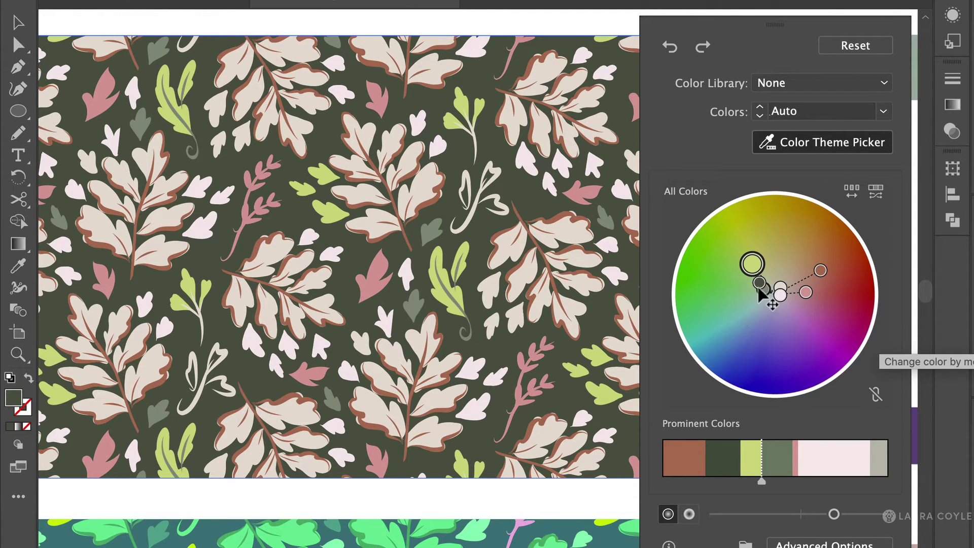
drag(760, 285, 709, 332)
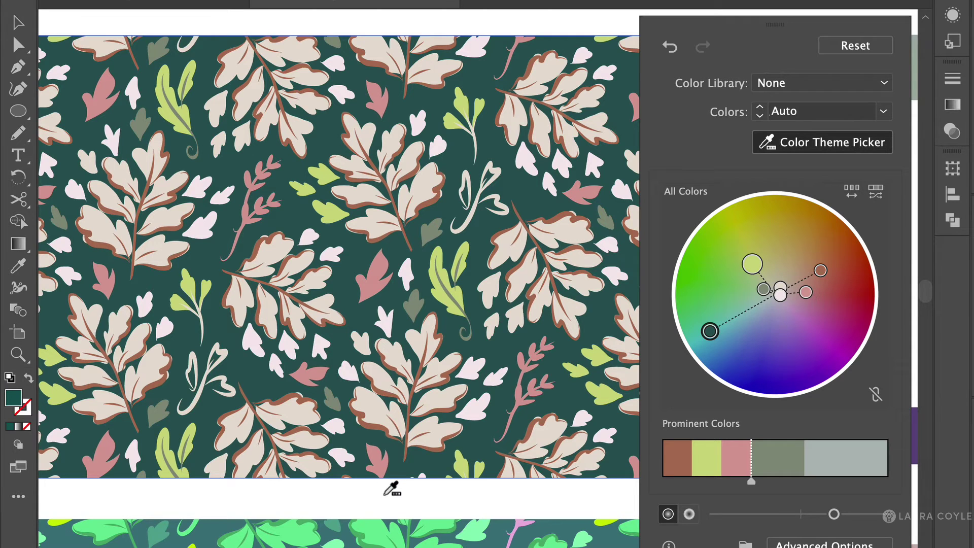
click(853, 145)
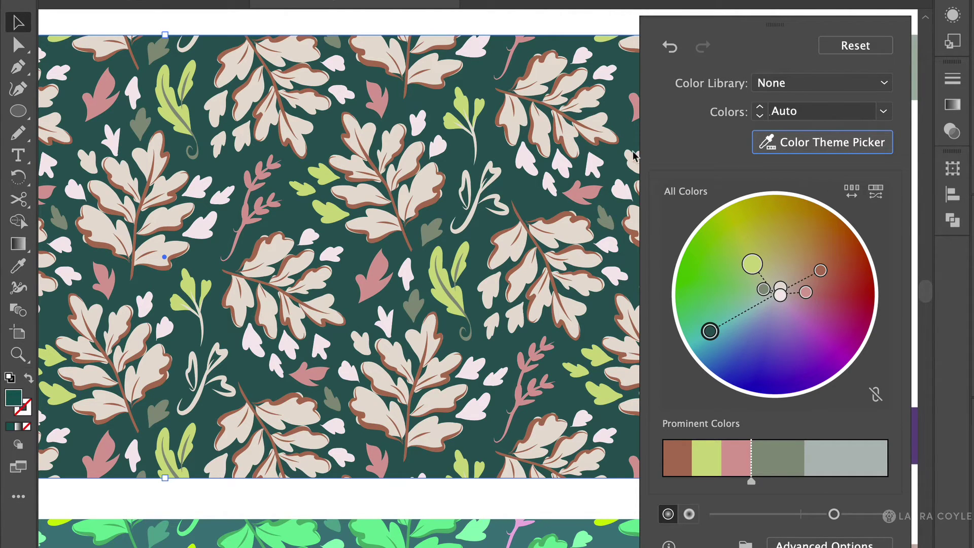
click(519, 28)
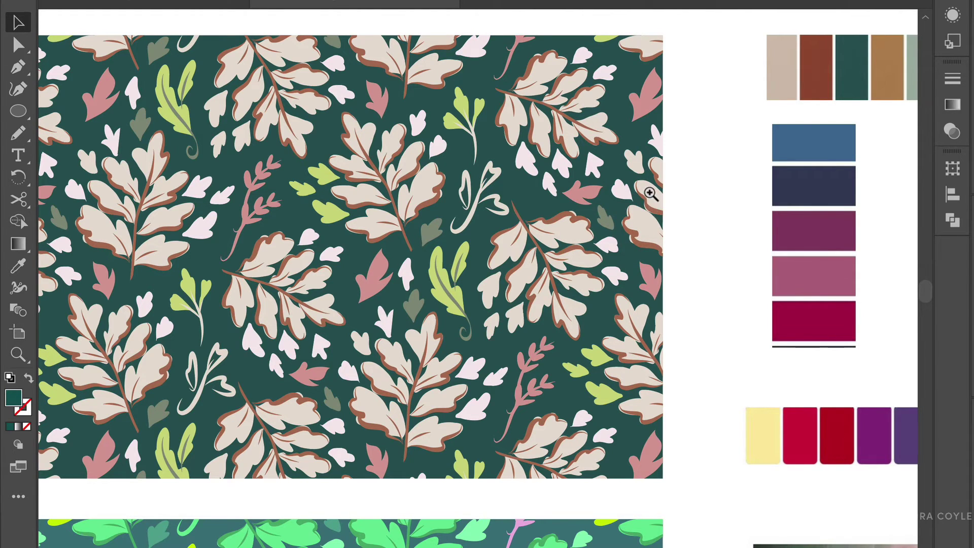
ctrl+alt+click(647, 194)
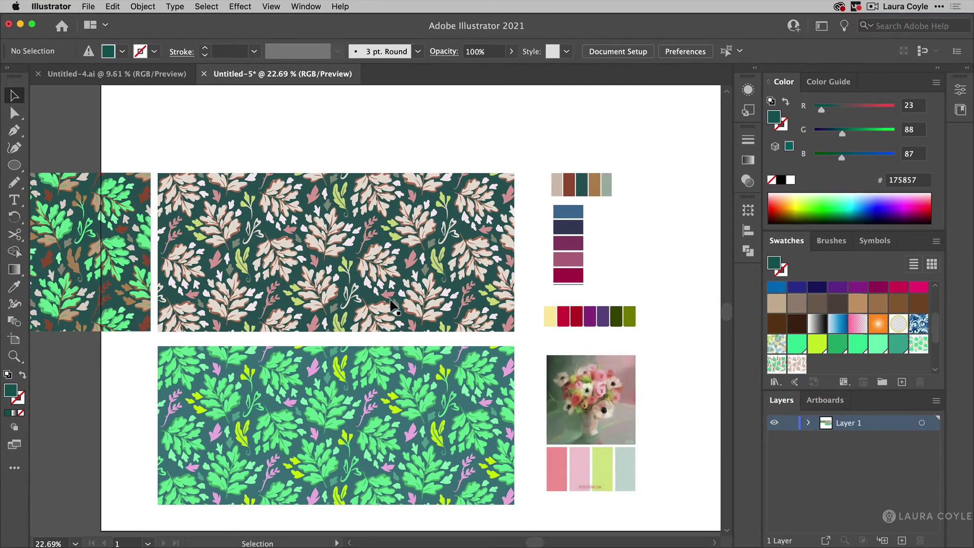
Place a copy of the teal pattern rectangle above the original, and open Recolor for the original rectangle.
drag(393, 304, 403, 112)
click(430, 256)
scroll(430, 256, up, 3)
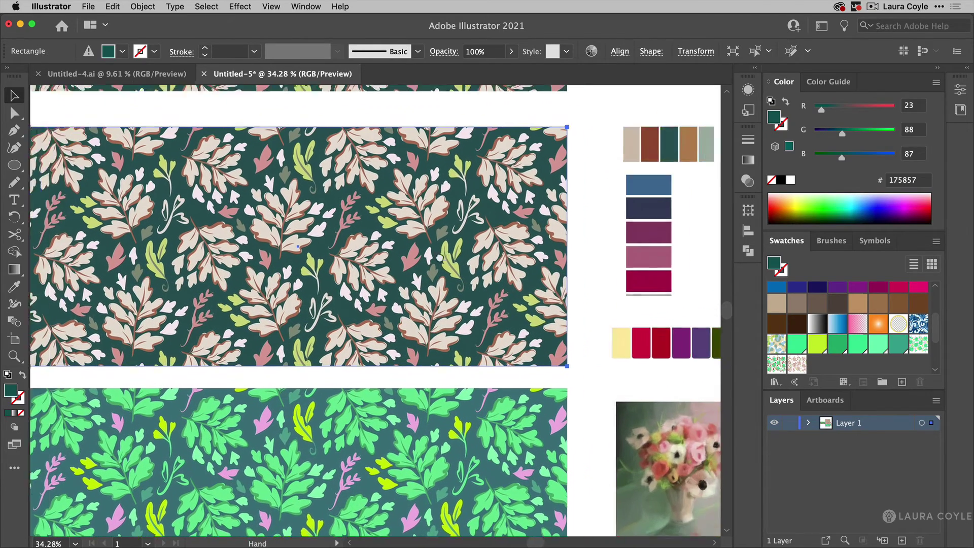
drag(439, 258, 409, 285)
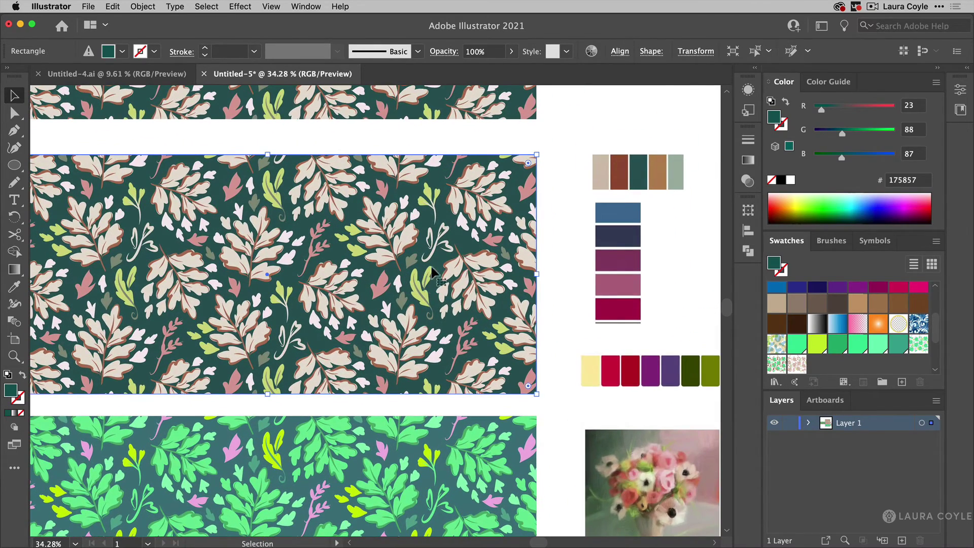
click(591, 51)
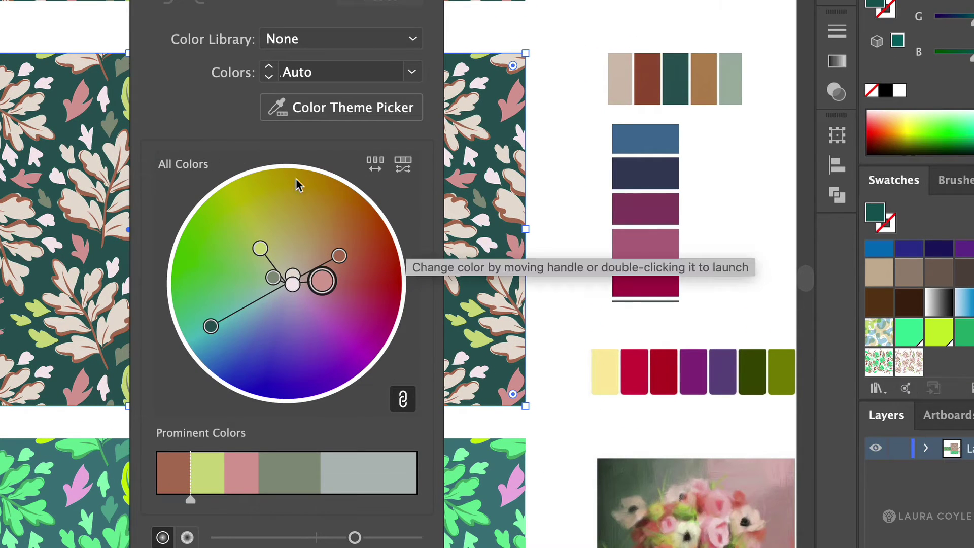
Examine the two teal pattern rectangles and the recolored pattern swatch they share.
drag(13, 52, 46, 441)
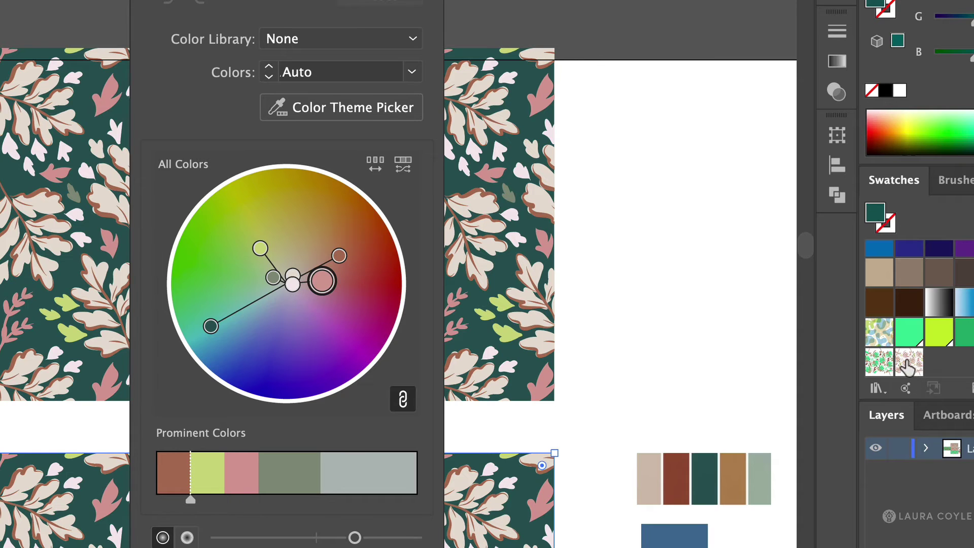
key(ctrl+shift+a)
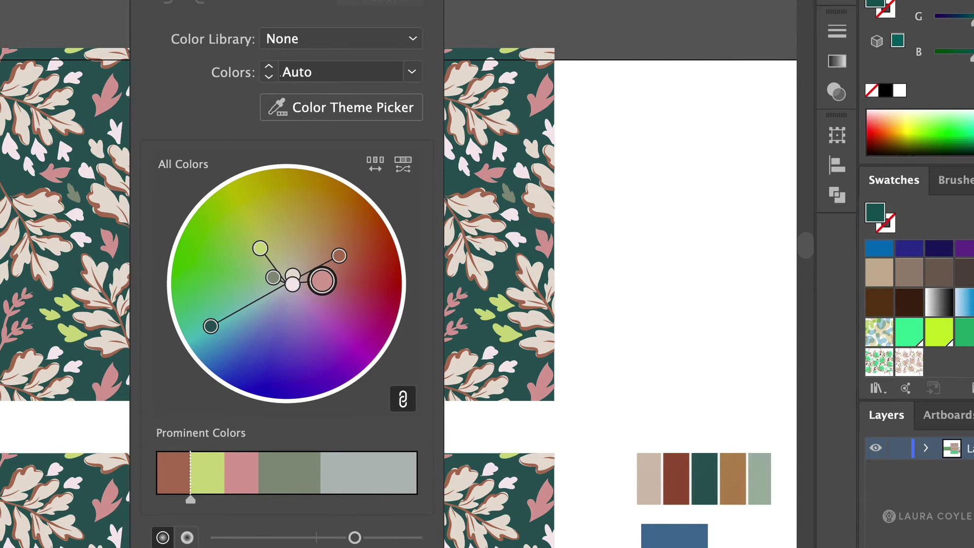
scroll(618, 273, down, 5)
scroll(619, 274, up, 5)
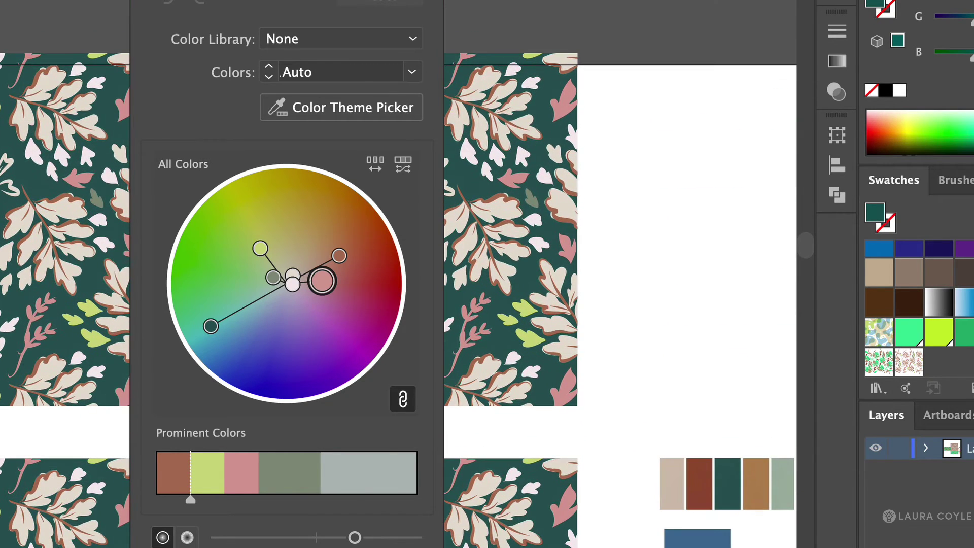
scroll(618, 274, down, 8)
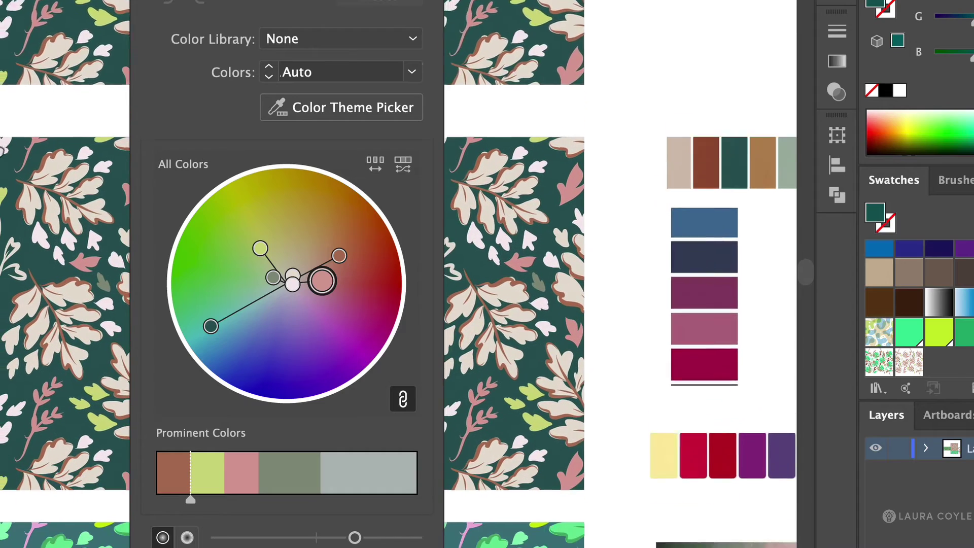
Recolor the original teal rectangle from the beige-rust-teal, blue-plum-crimson and yellow-red-purple-green palette images, one at a time.
click(17, 283)
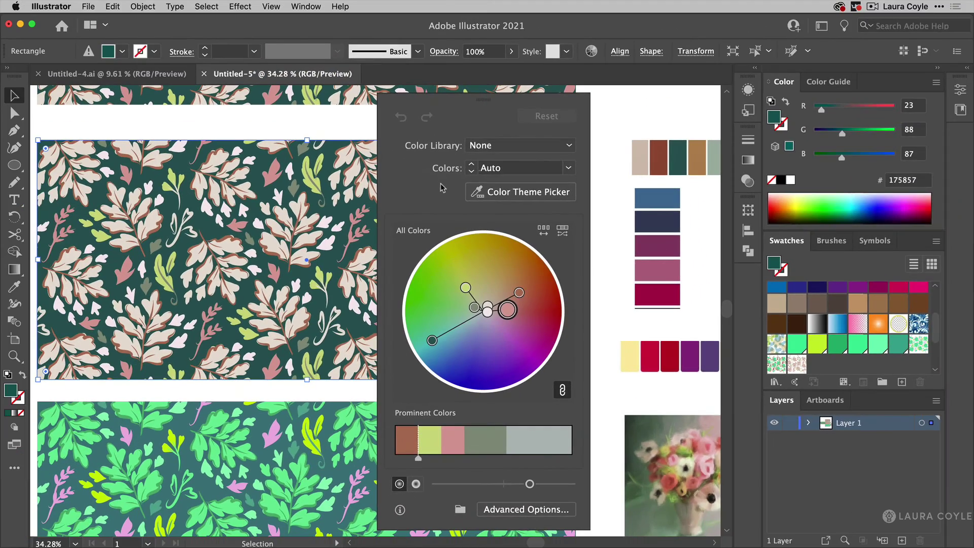
click(528, 192)
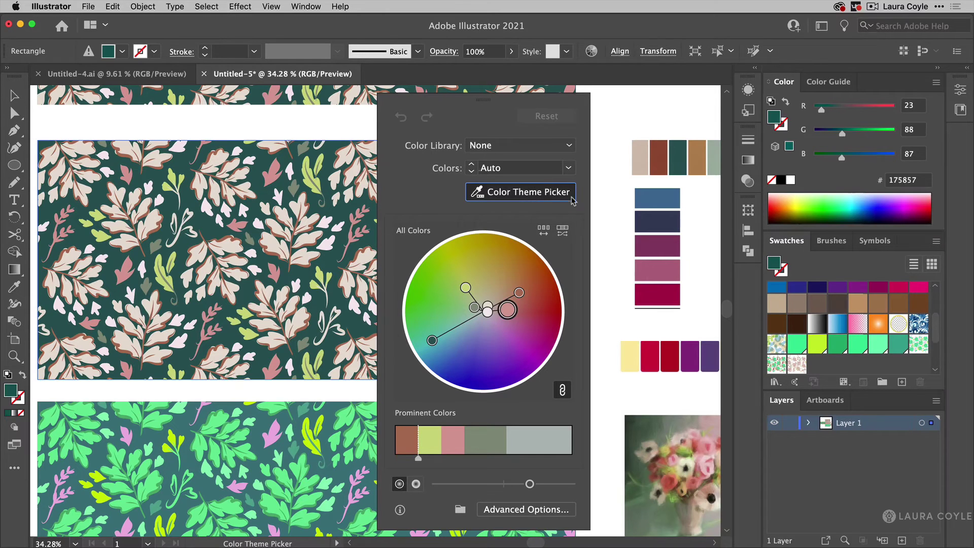
click(669, 155)
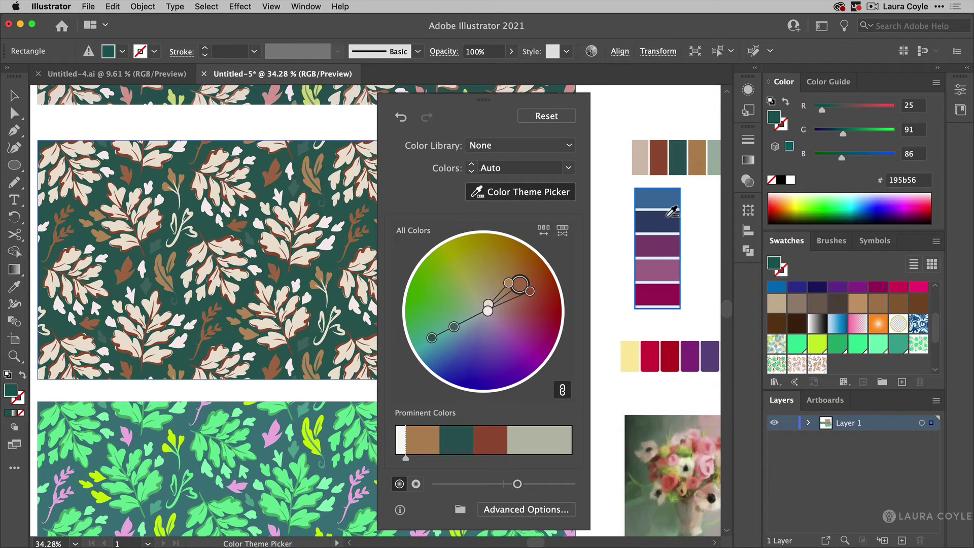
click(669, 215)
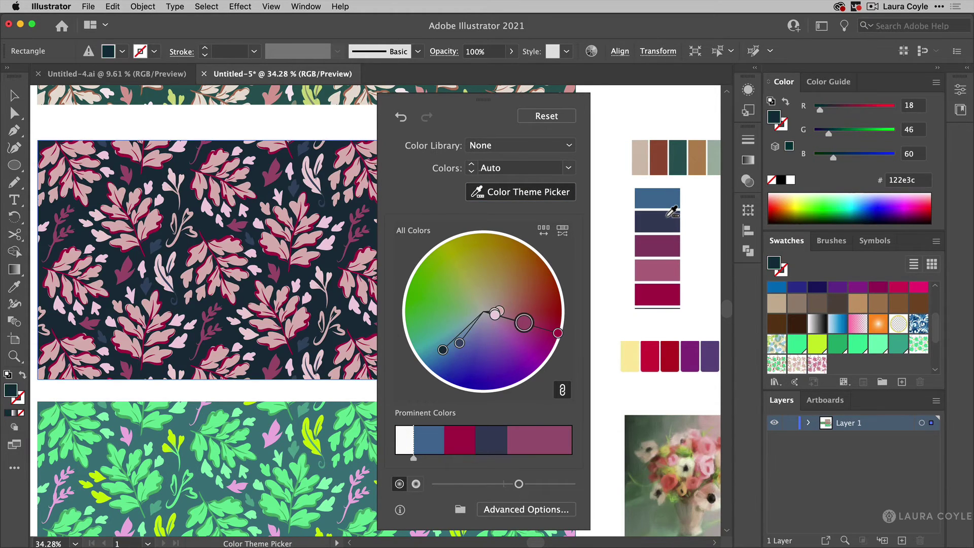
click(694, 355)
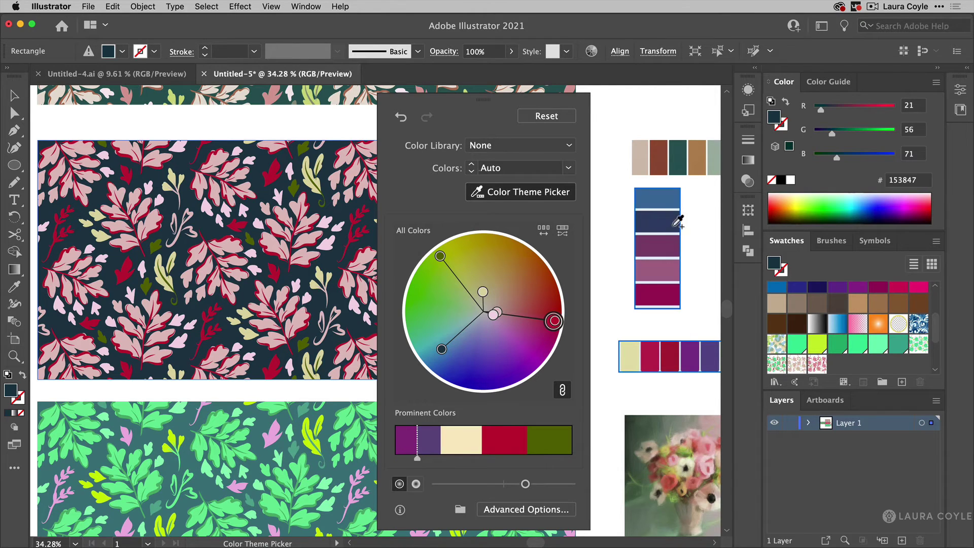
Add the beige-rust-teal palette, the blue-plum-crimson palette and the flower bouquet image to the sampled theme, and remove the bouquet image again.
key(shift)
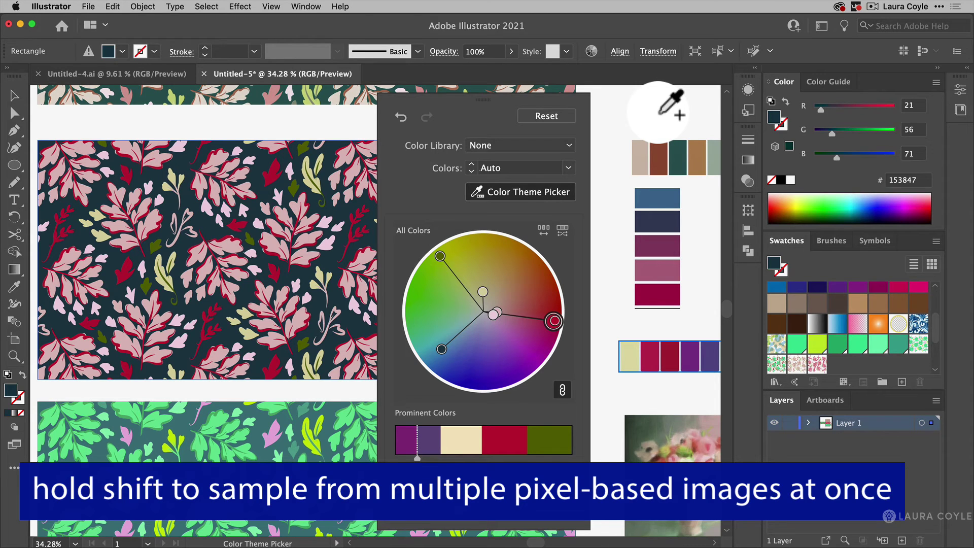
click(668, 165)
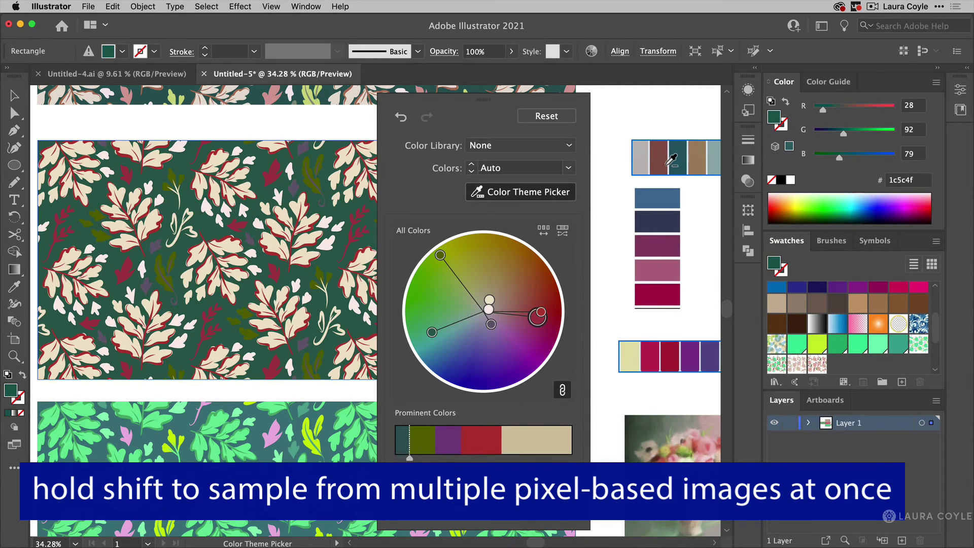
shift+click(669, 202)
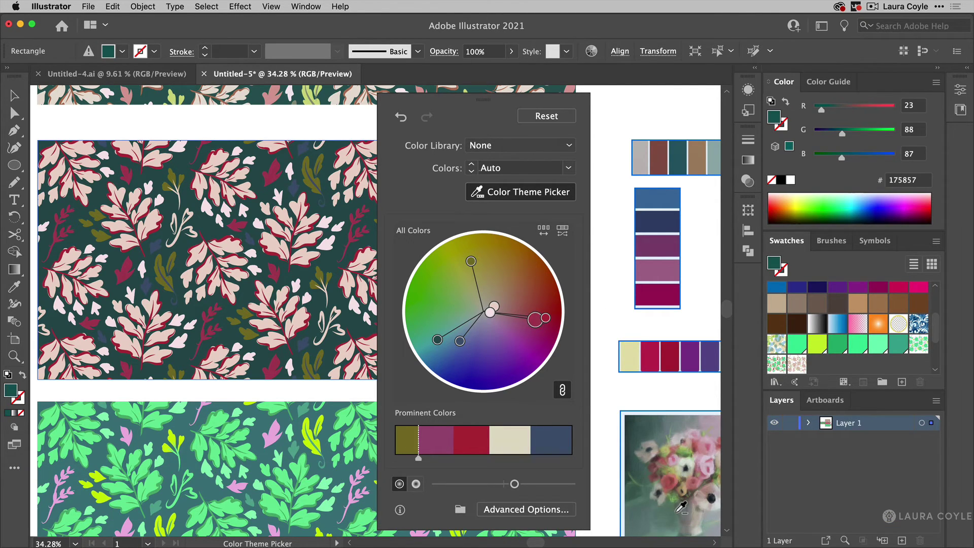
click(689, 446)
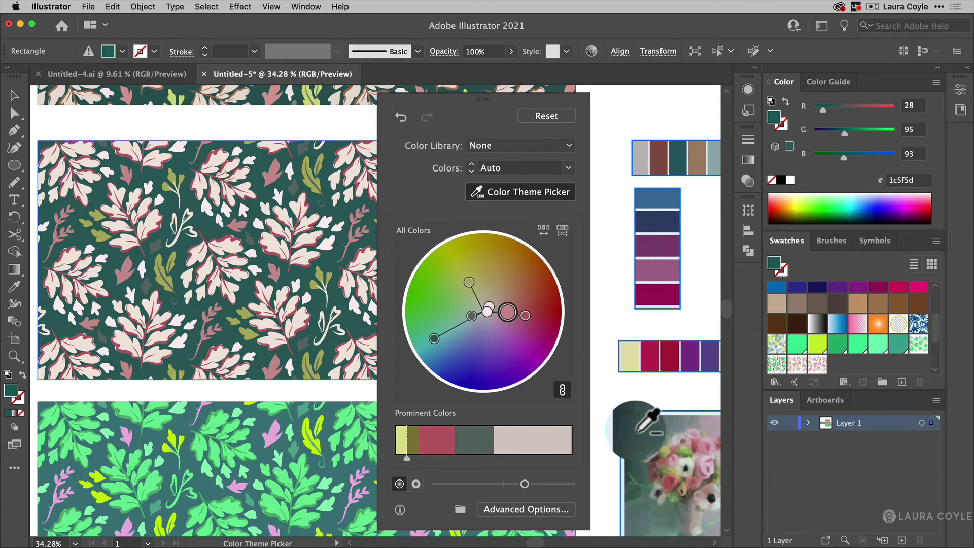
click(640, 429)
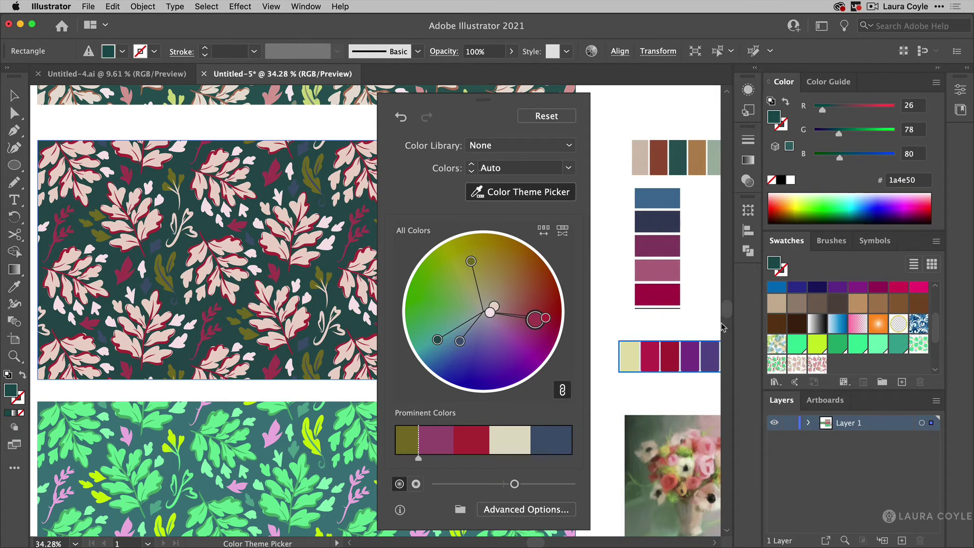
Reduce the sampled theme to the blue-plum-crimson palette image alone, and increase the weight of crimson and navy while shrinking plum in the prominent colors.
click(672, 352)
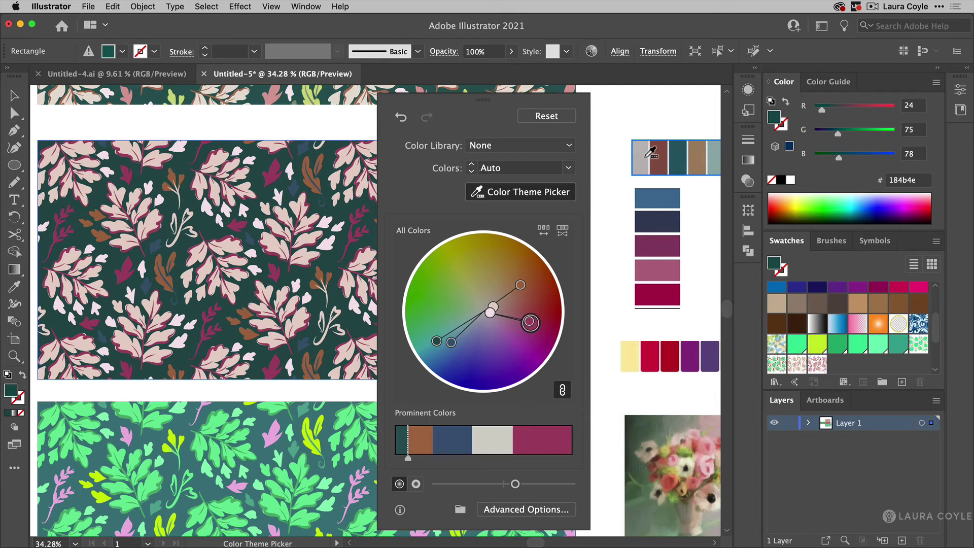
click(645, 149)
click(654, 226)
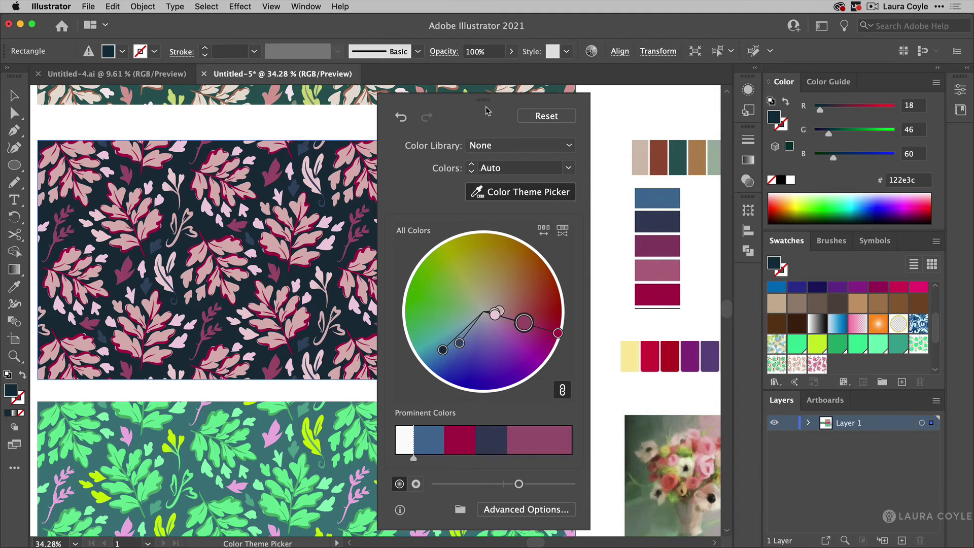
drag(487, 105, 614, 103)
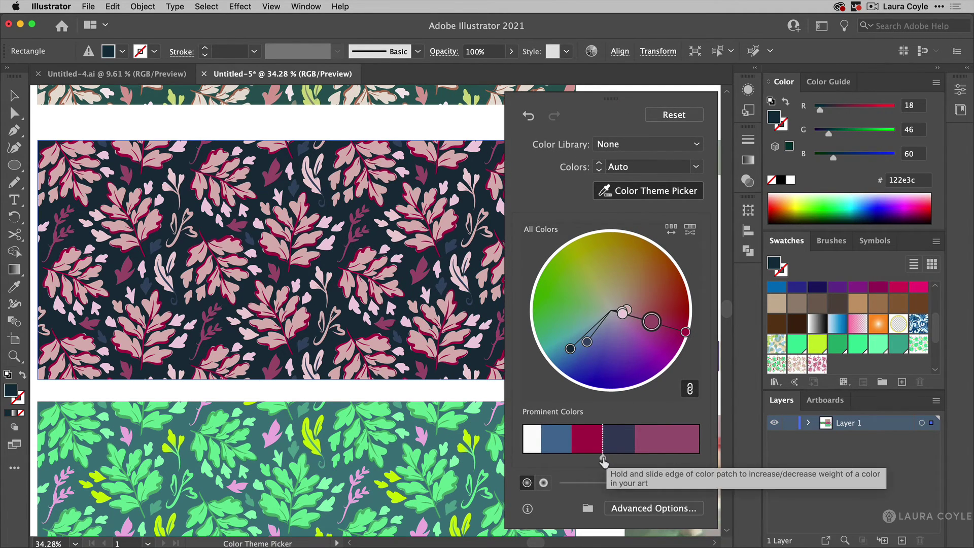
drag(602, 459, 681, 461)
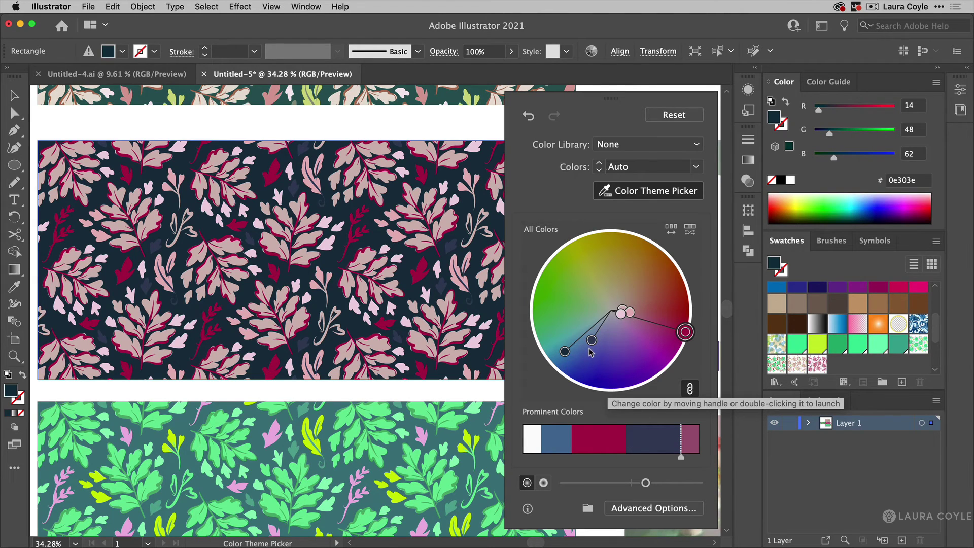
Unlink the color harmony and change the pattern's dark background to 1c728c, adjusting it on the color wheel to the bluer 25698c.
key(z)
click(327, 306)
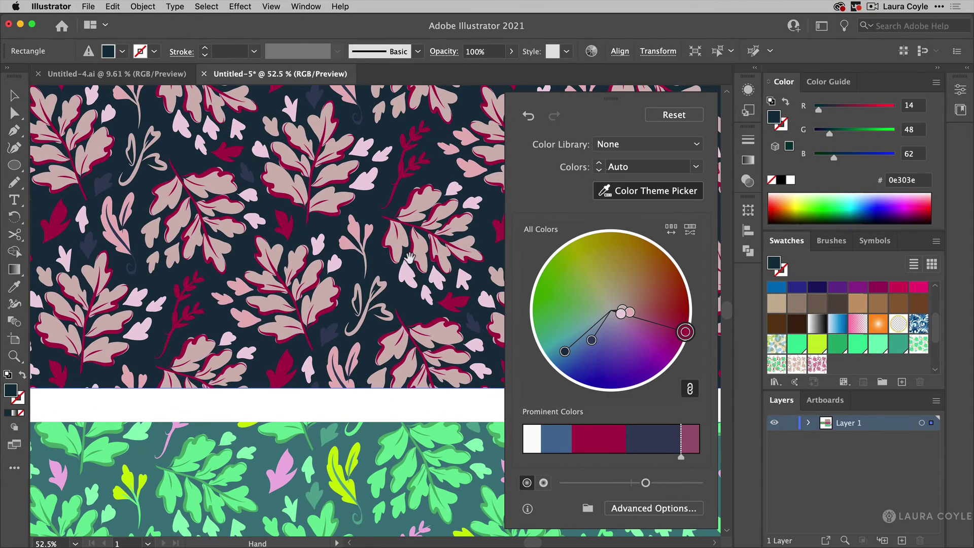
drag(410, 258, 371, 392)
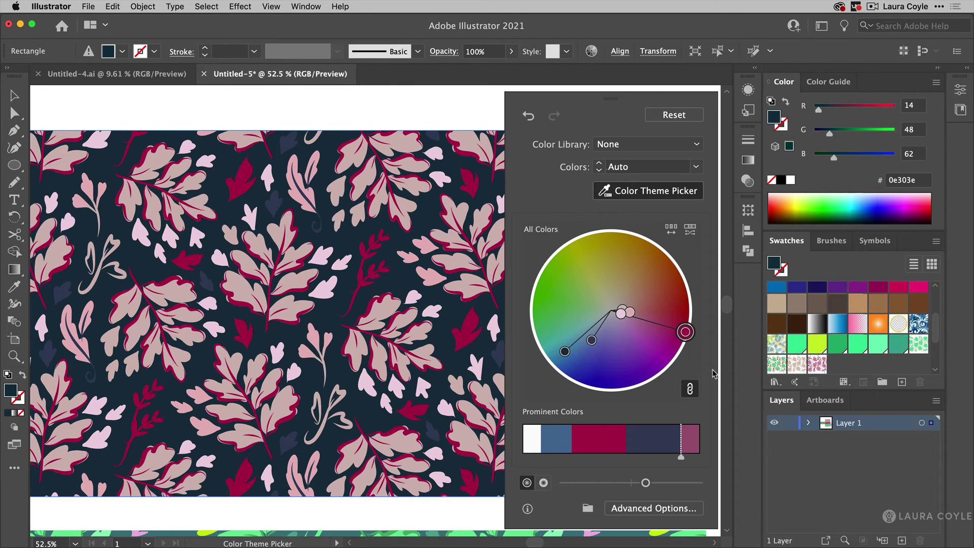
click(691, 390)
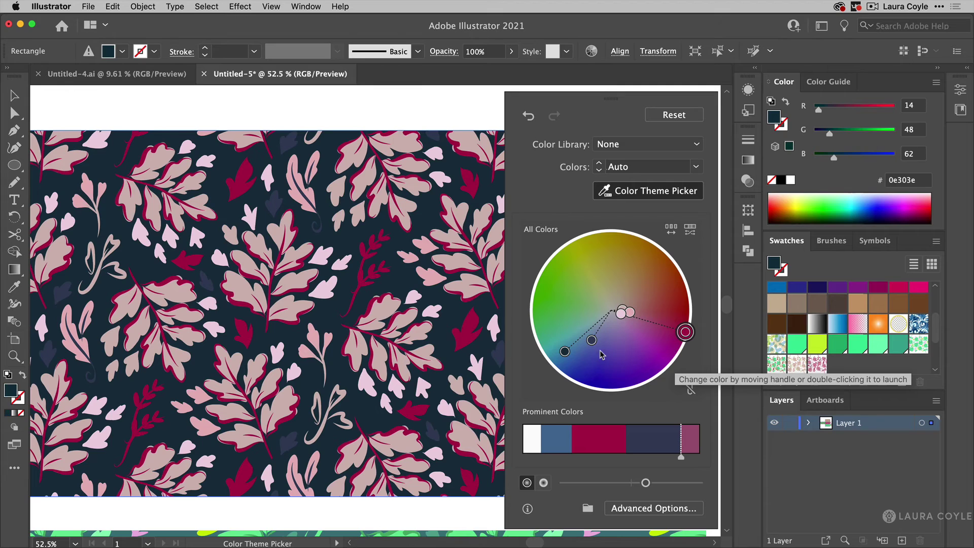
double_click(564, 351)
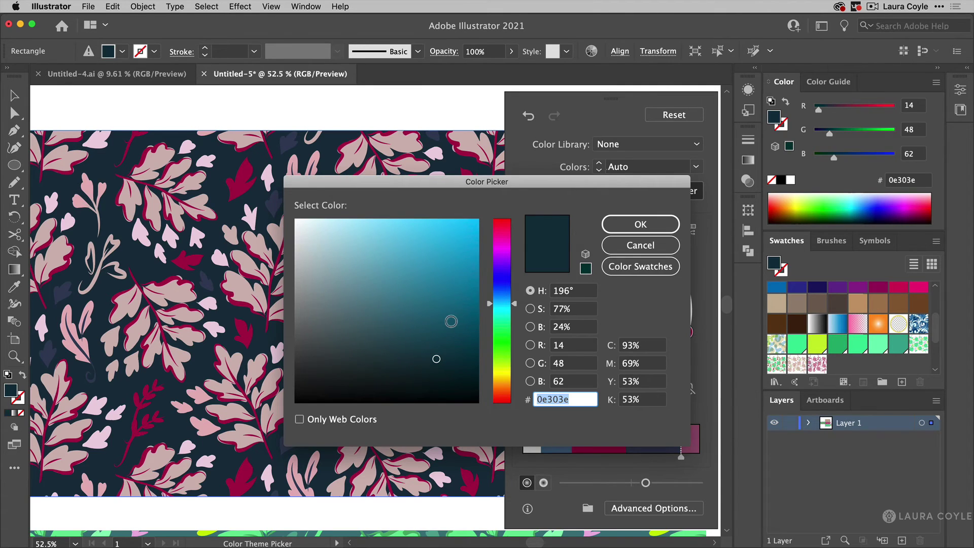
click(451, 321)
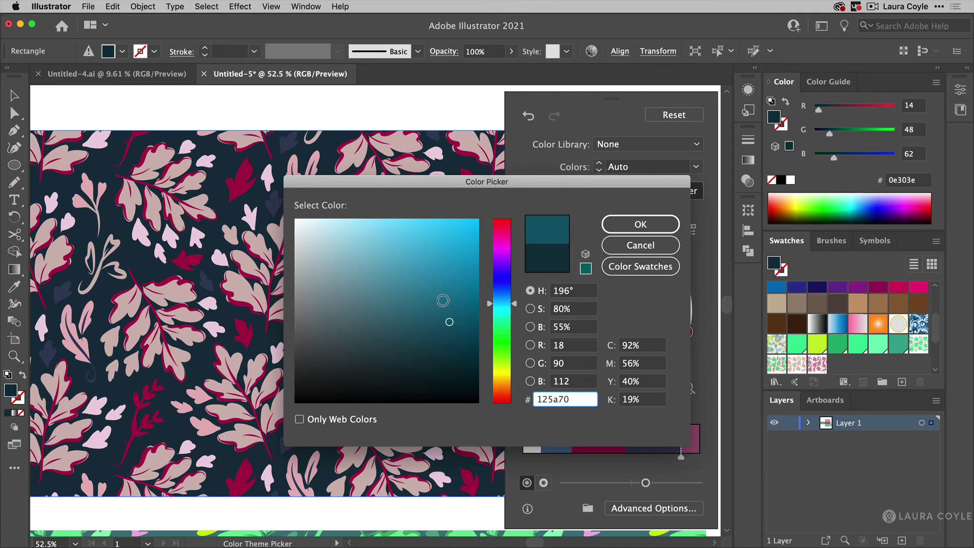
click(442, 301)
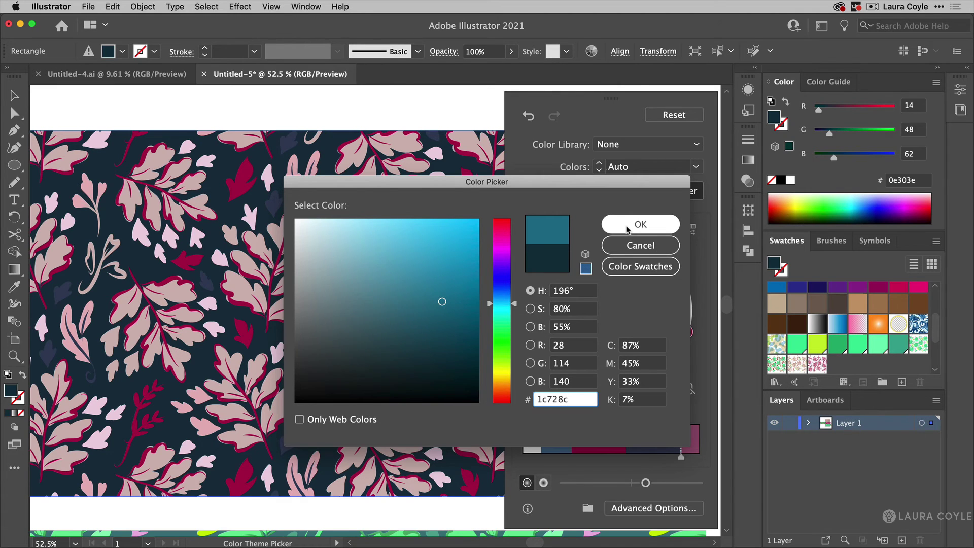
click(629, 224)
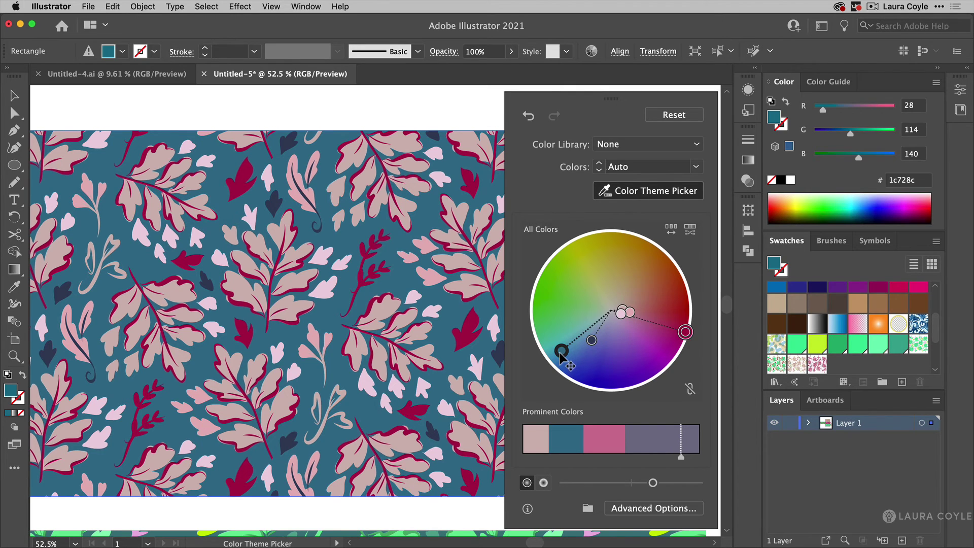
drag(561, 352, 568, 352)
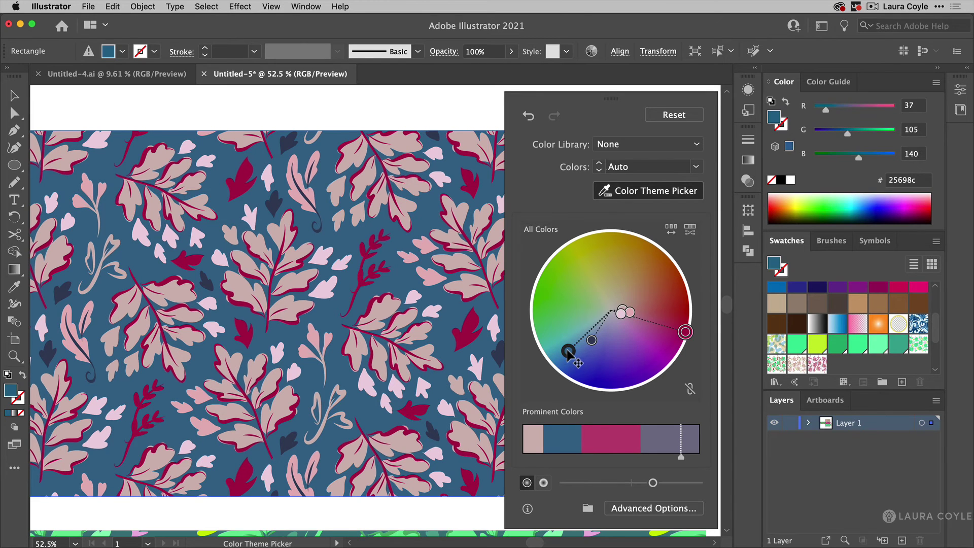
Change the small leaves' navy accent to a darker, more saturated blue and nudge its handle on the color wheel.
double_click(592, 341)
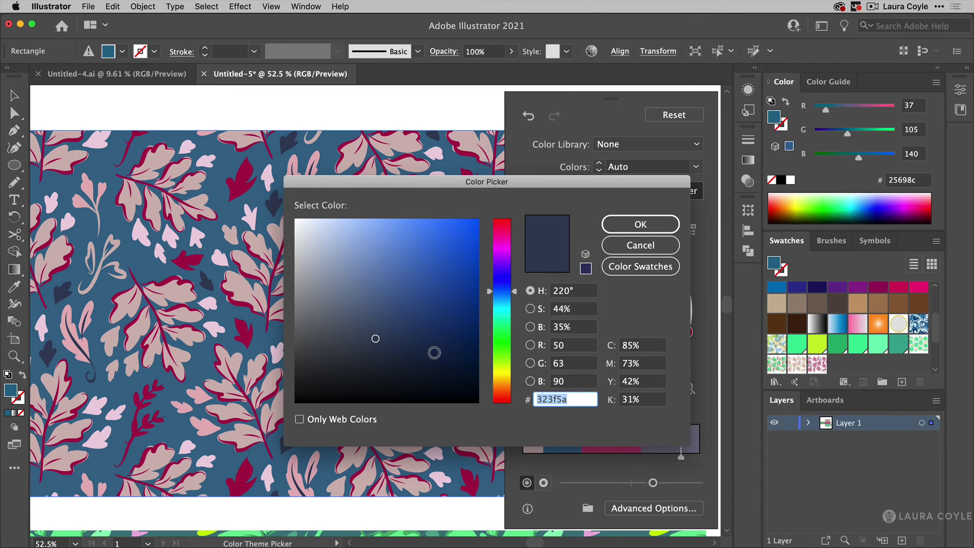
click(433, 354)
click(639, 223)
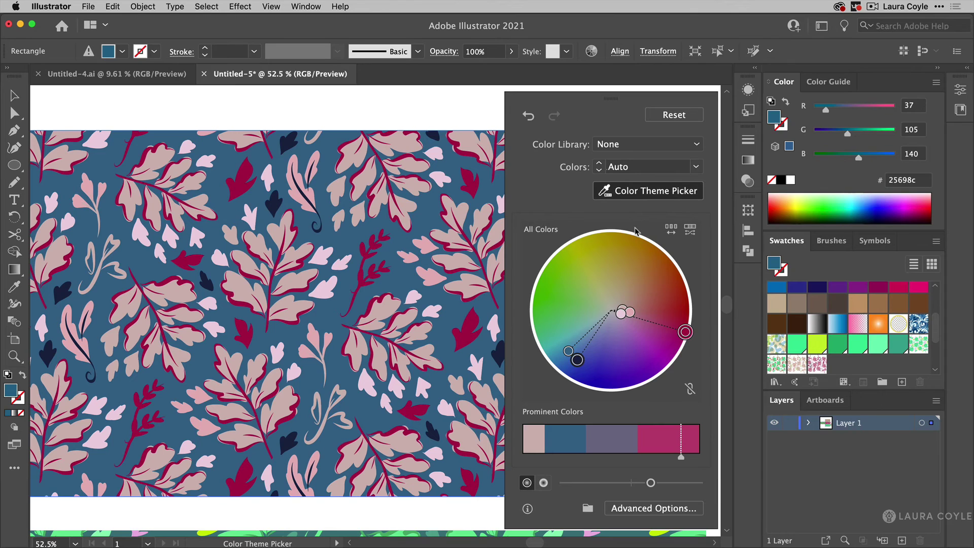
drag(577, 359, 586, 352)
Select a light periwinkle blue shade for the small leaves' dark blue accent and close the recolor settings.
right_click(589, 357)
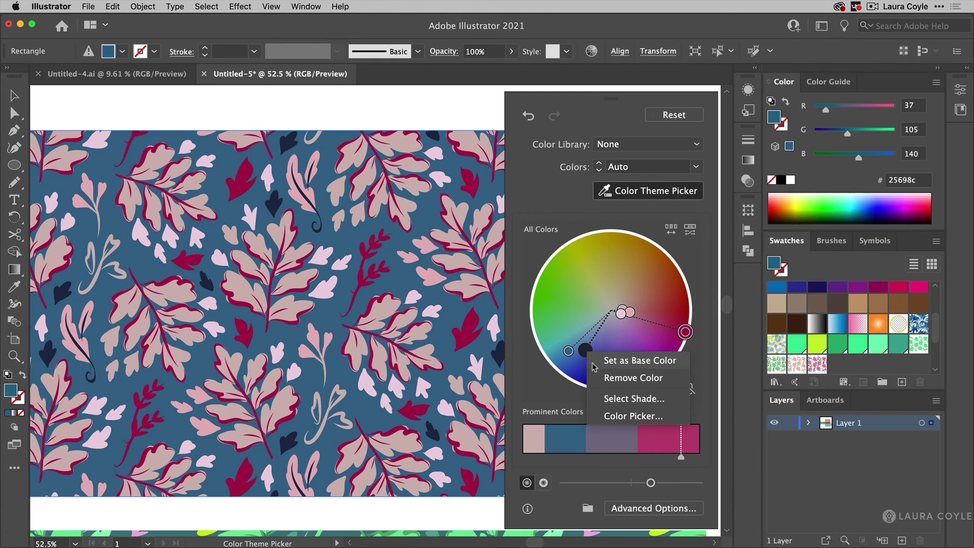
click(610, 400)
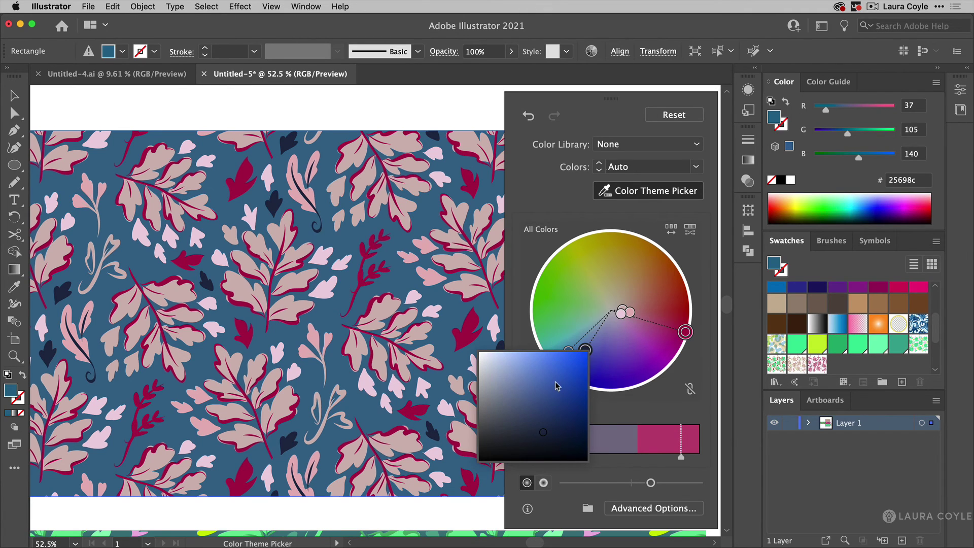
click(533, 360)
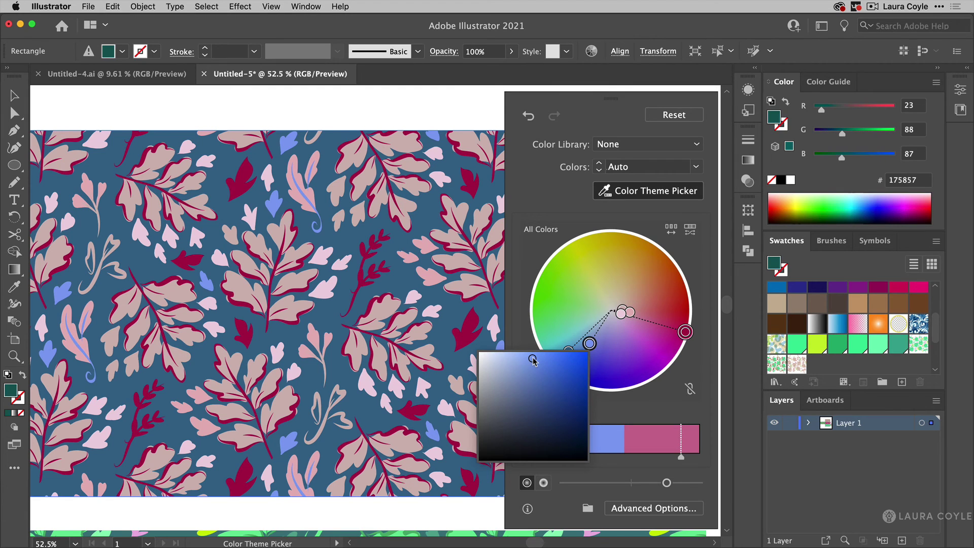
click(665, 406)
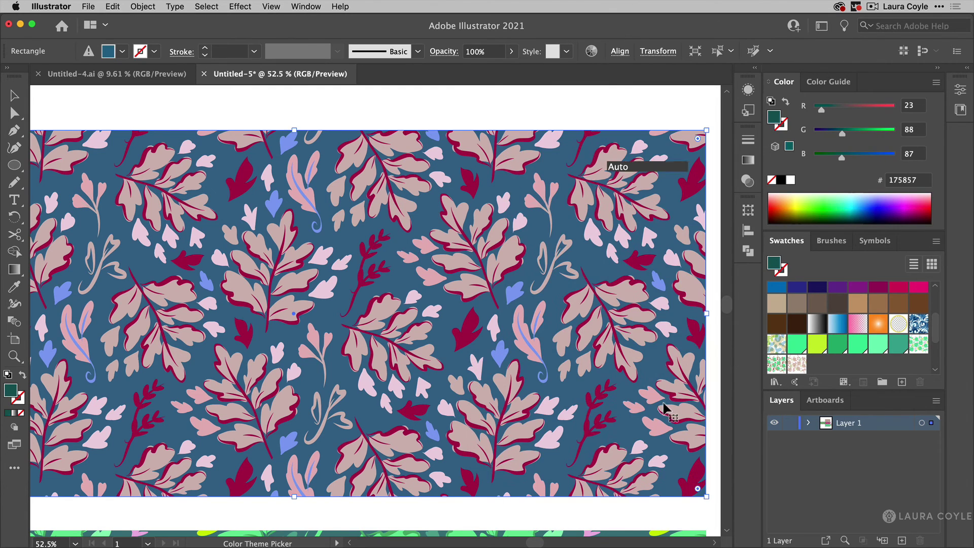
Reopen Recolor for the rectangle, unlink the color harmony and soften the crimson outlines and leaves to a muted plum.
click(590, 51)
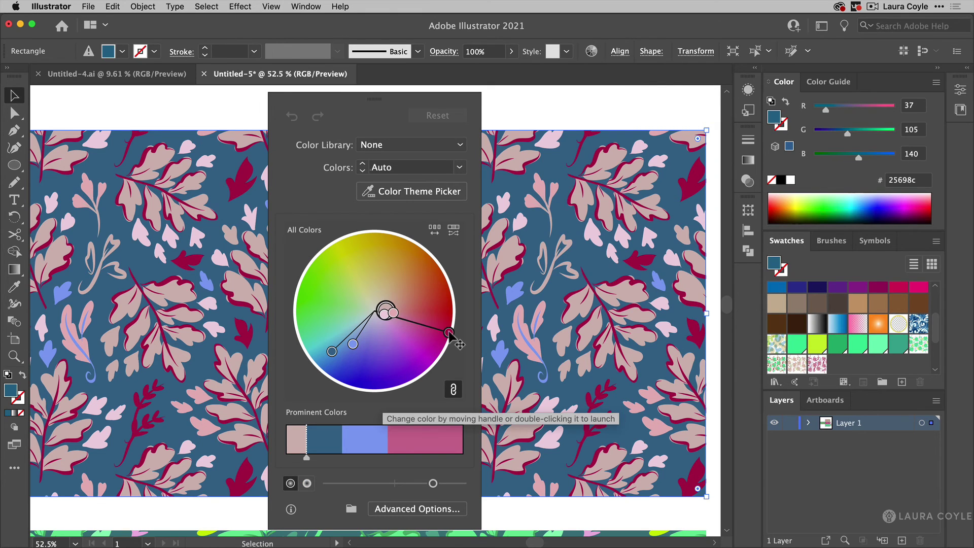
drag(448, 332, 424, 327)
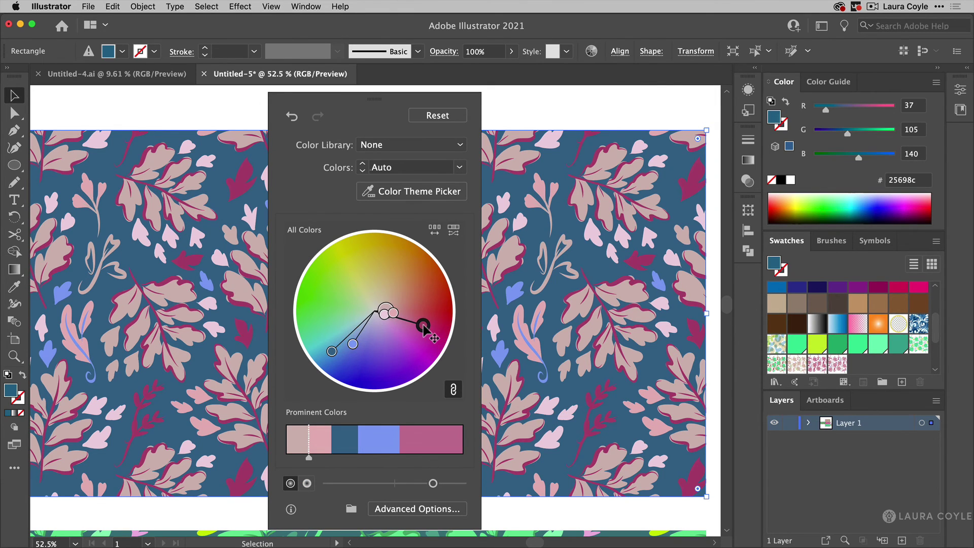
click(453, 389)
drag(425, 329, 408, 322)
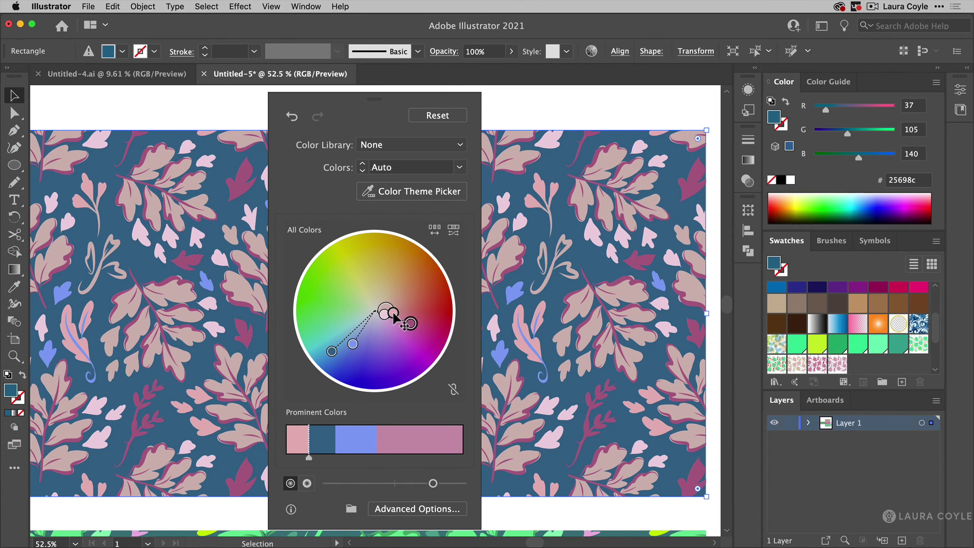
Change the salmon pink accent to orange-red and the large beige leaves to golden tan on the color wheel.
drag(392, 311, 425, 301)
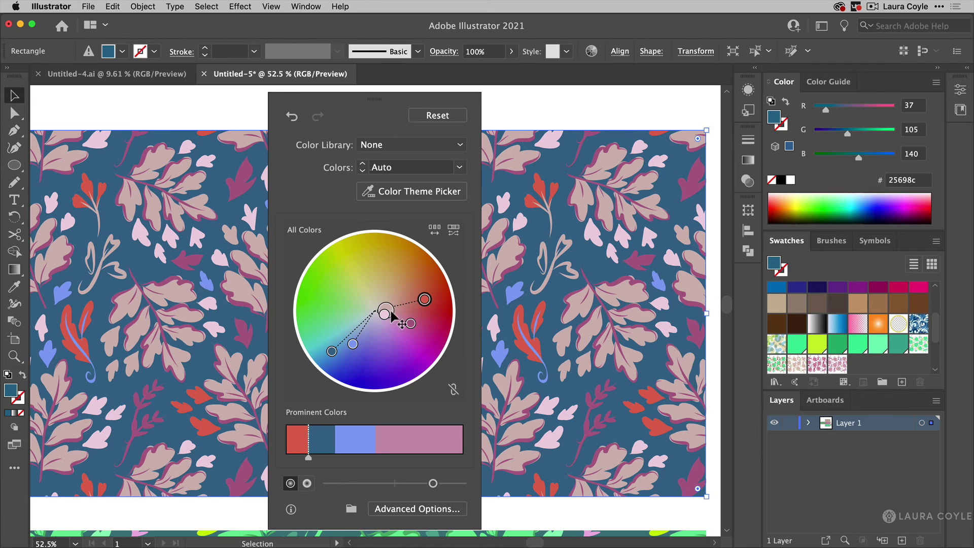
drag(392, 310, 386, 288)
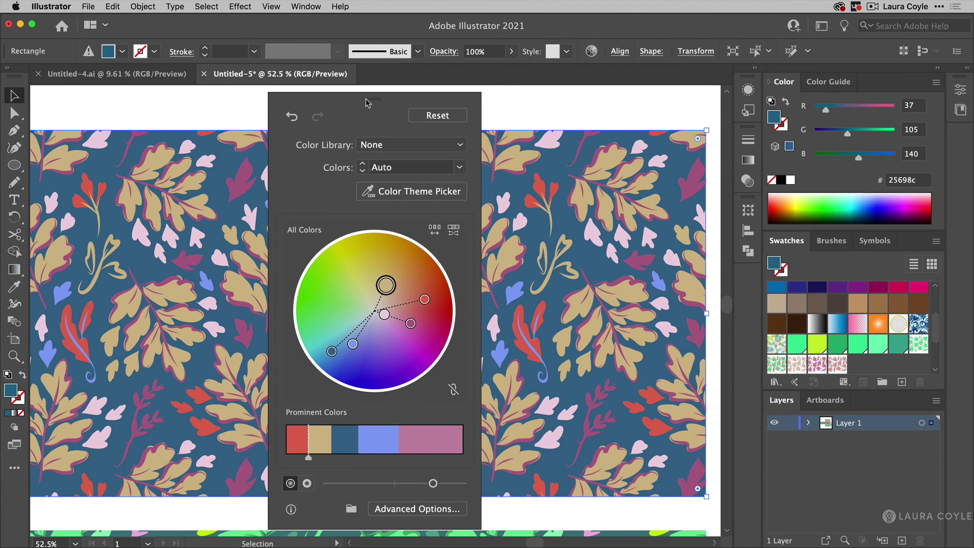
drag(368, 102, 594, 102)
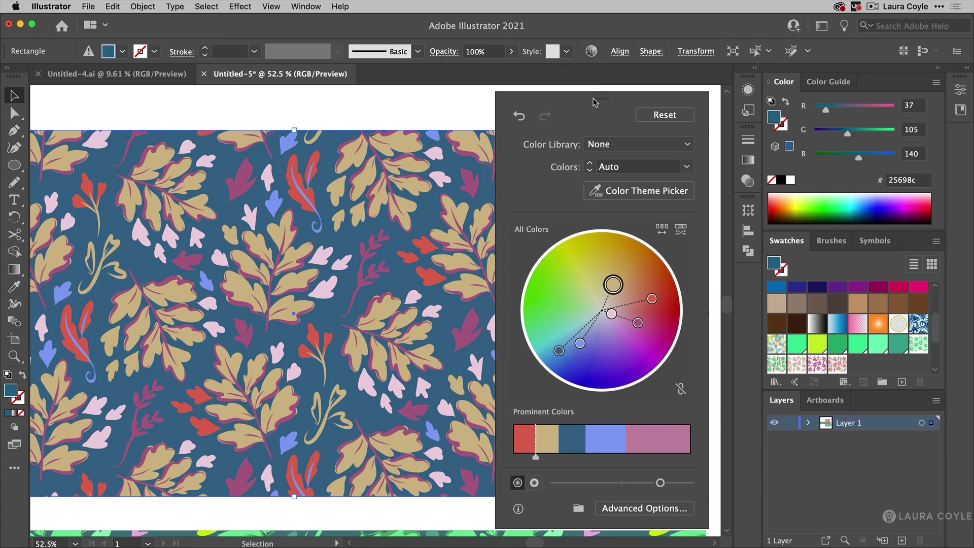